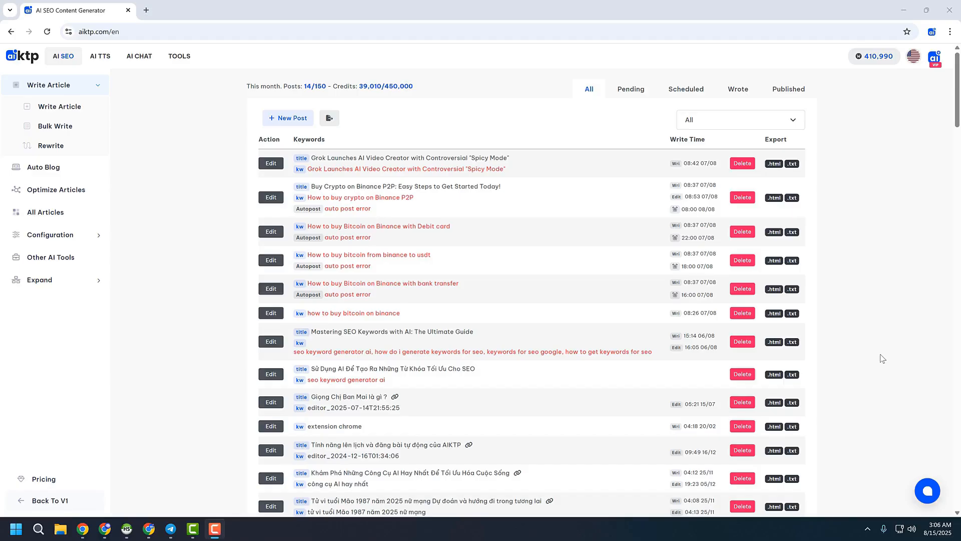
# - Open Bulk Write and examine the Smart Write, Write by Keywords, Write Shorten and Write by Source forms
pyautogui.click(79, 131)
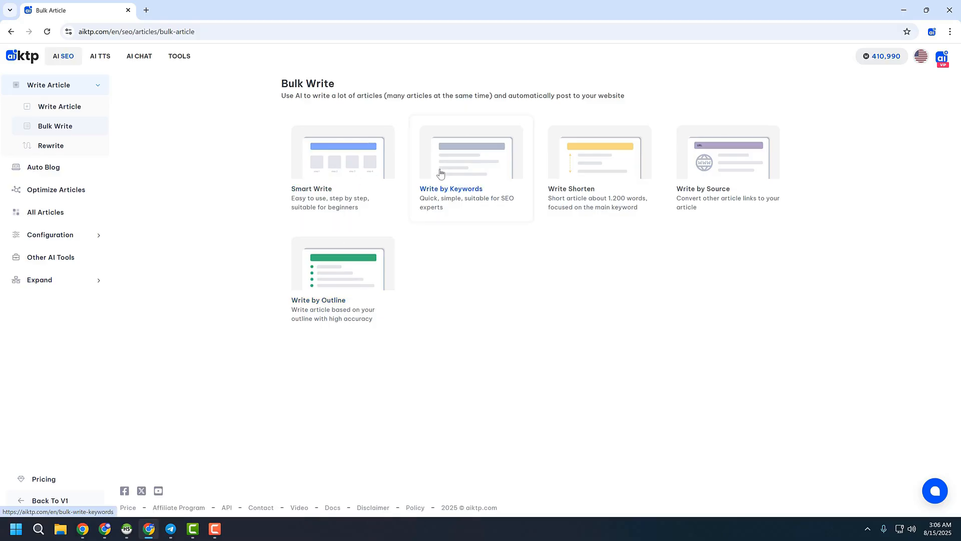
pyautogui.click(367, 163)
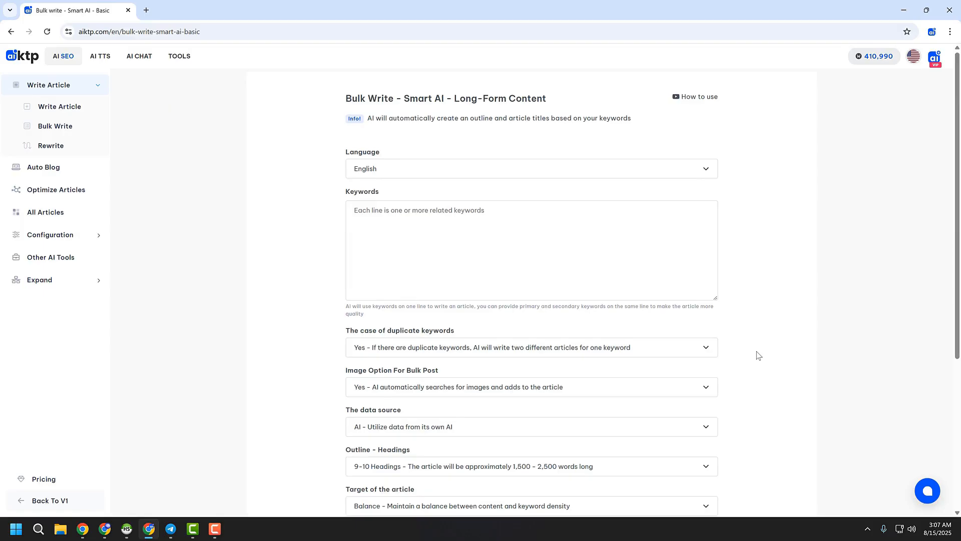
pyautogui.click(8, 30)
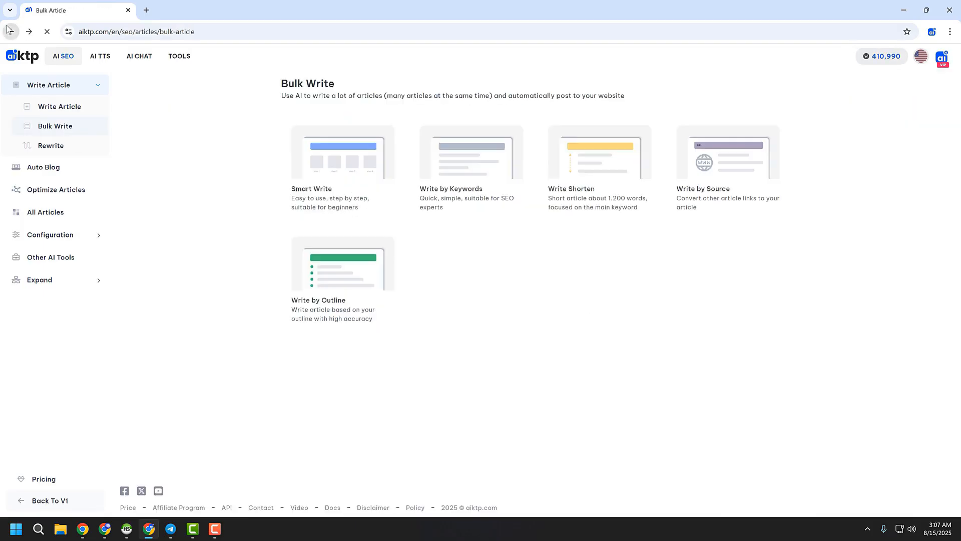
pyautogui.click(472, 162)
pyautogui.scroll(-3, 516, 328)
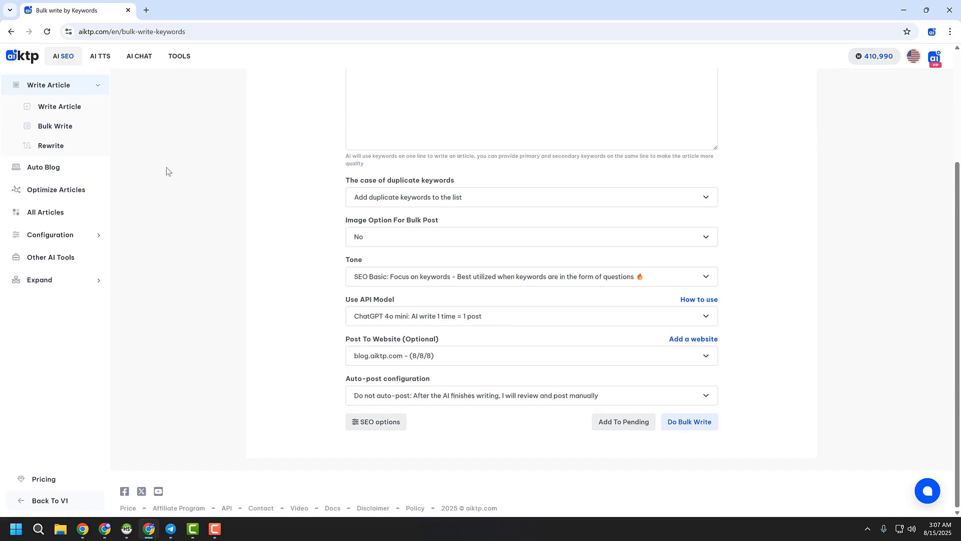
pyautogui.click(11, 32)
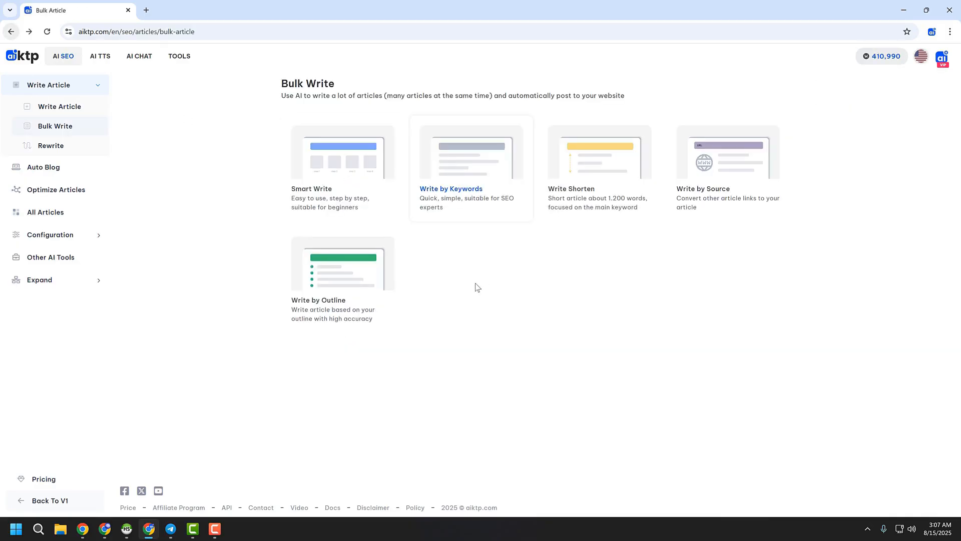
pyautogui.click(599, 166)
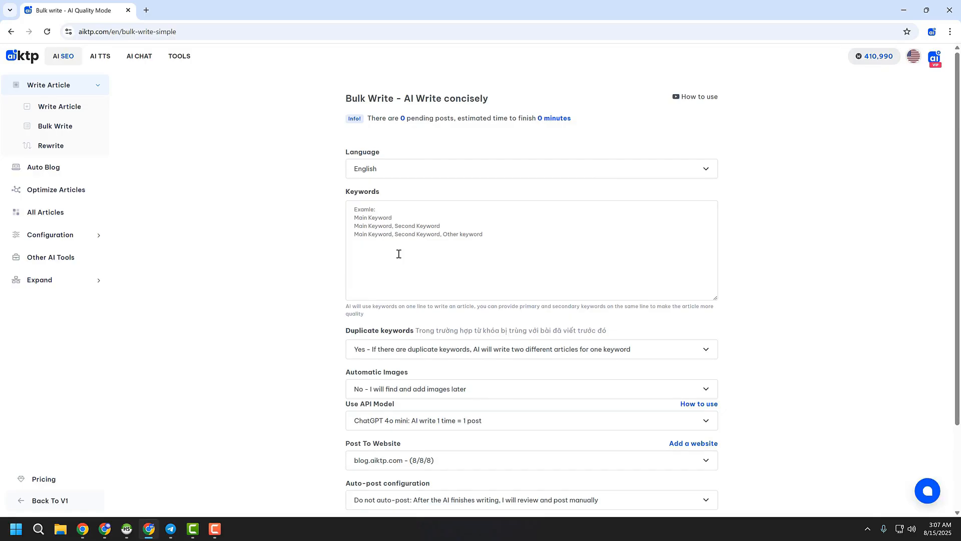
pyautogui.click(11, 32)
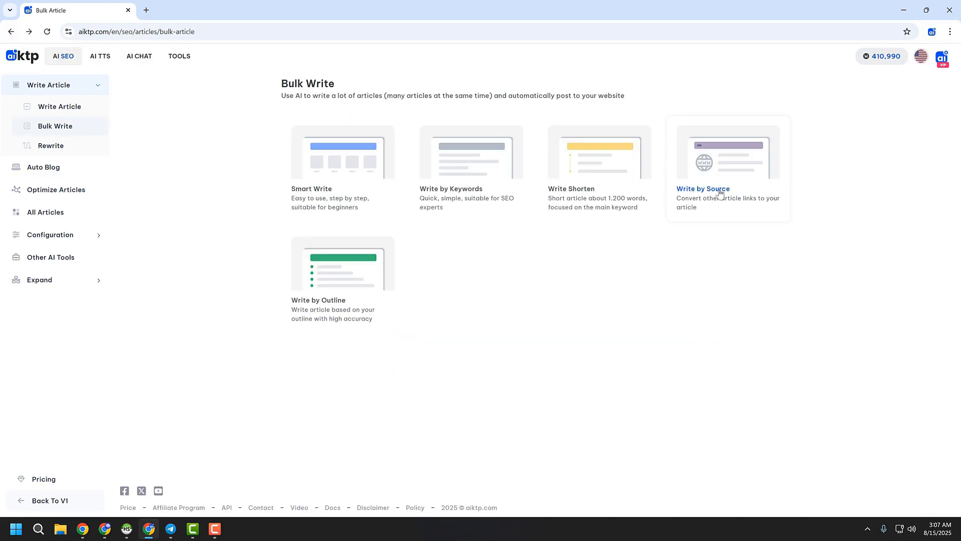
pyautogui.click(716, 171)
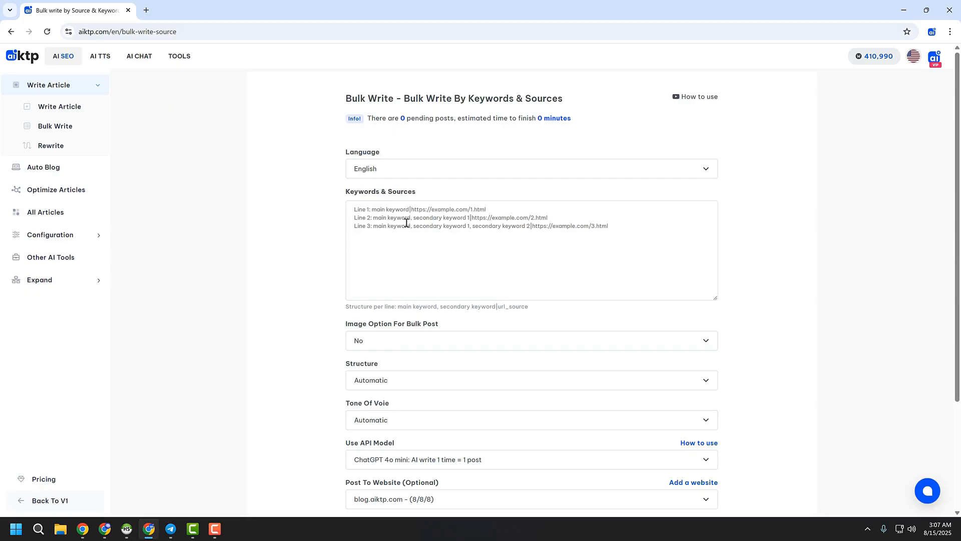
# - Open the Write Article page in a new browser tab, look over its writing modes, and return to the bulk form
pyautogui.rightClick(75, 113)
pyautogui.click(98, 122)
pyautogui.click(151, 20)
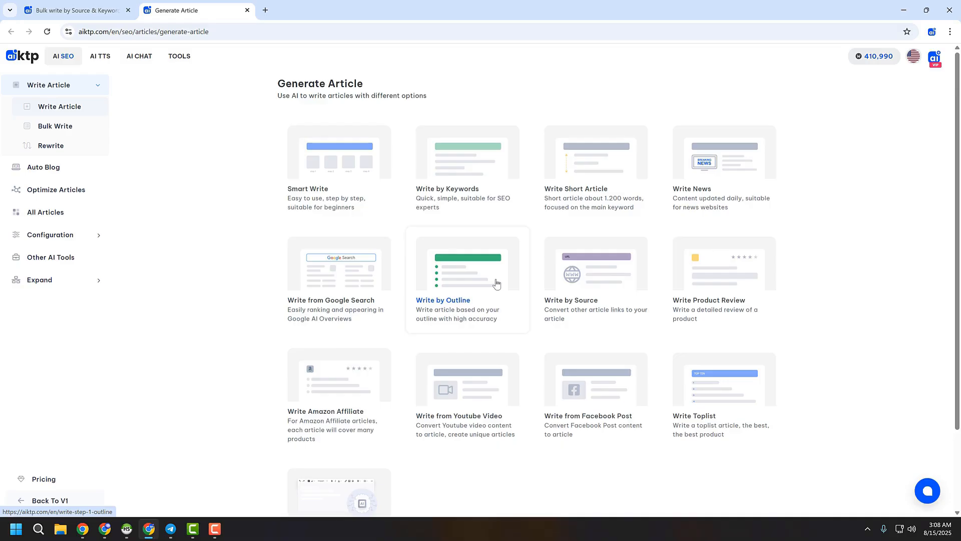
pyautogui.click(87, 4)
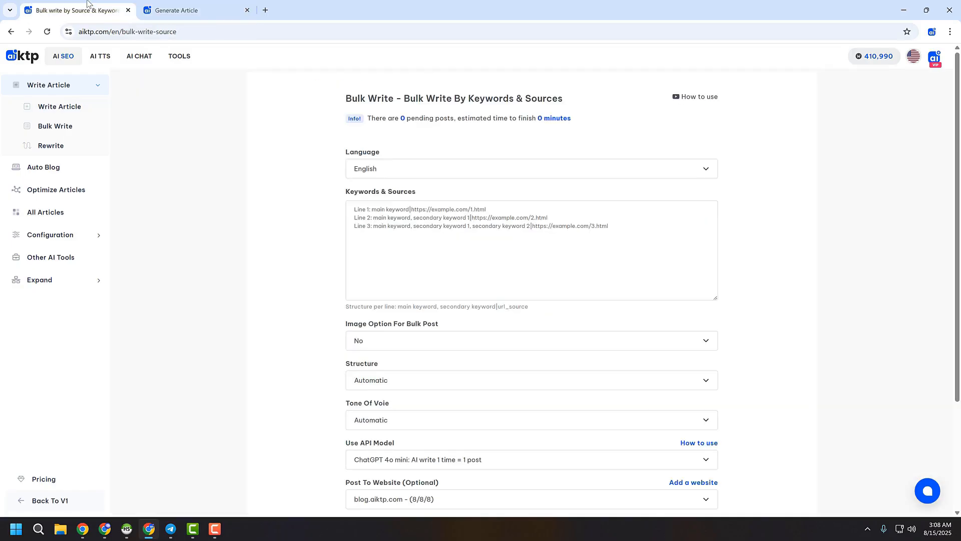
# - Go back to the Bulk Write modes and open the Write by Keywords form, keeping English as the language
pyautogui.click(11, 32)
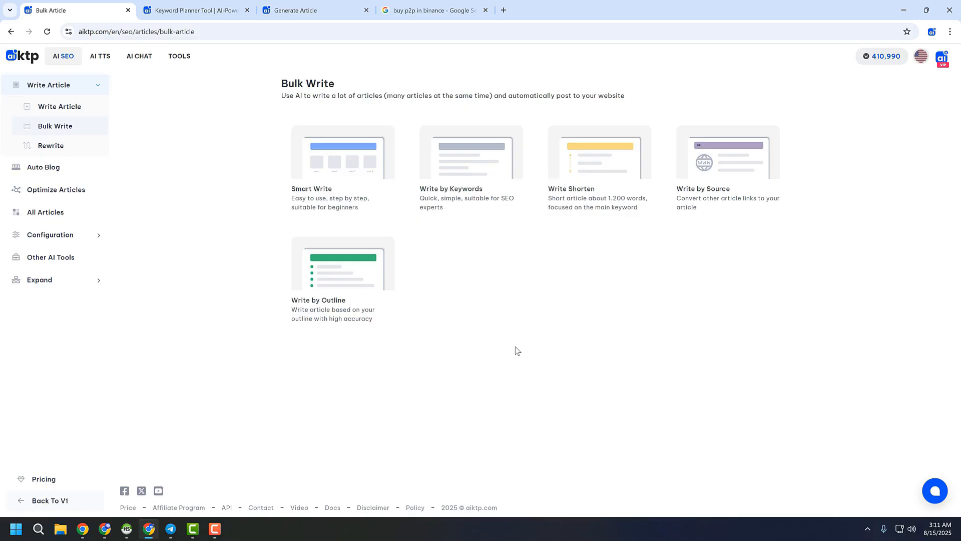
pyautogui.click(457, 147)
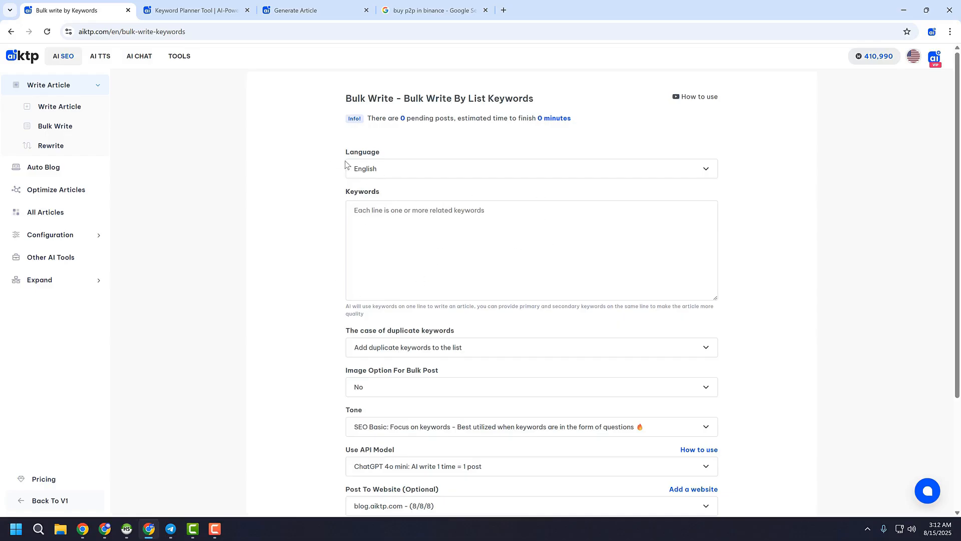
pyautogui.click(380, 169)
pyautogui.click(379, 169)
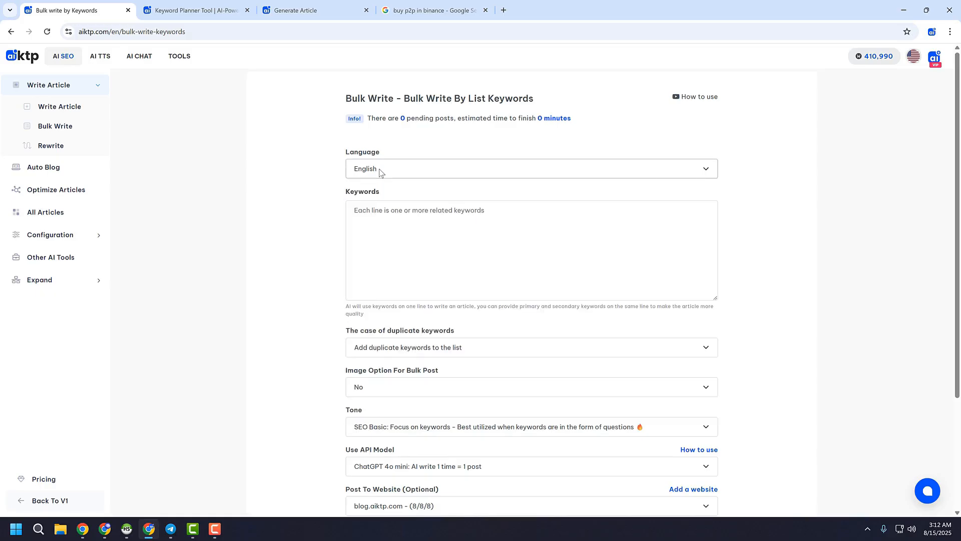
# - Copy the keyword "binance p2p payment methods" from the Keyword Planner results into the bulk form's Keywords field
pyautogui.click(442, 240)
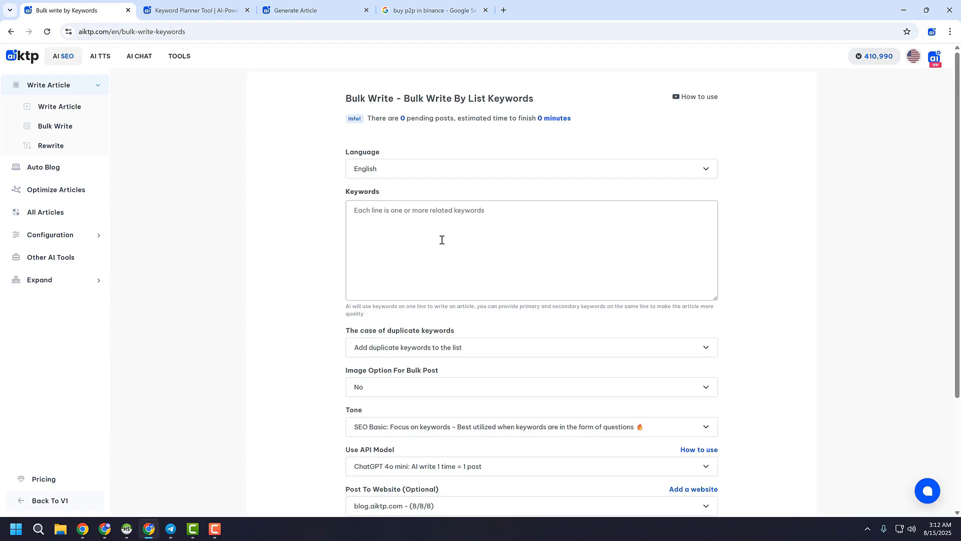
pyautogui.click(181, 3)
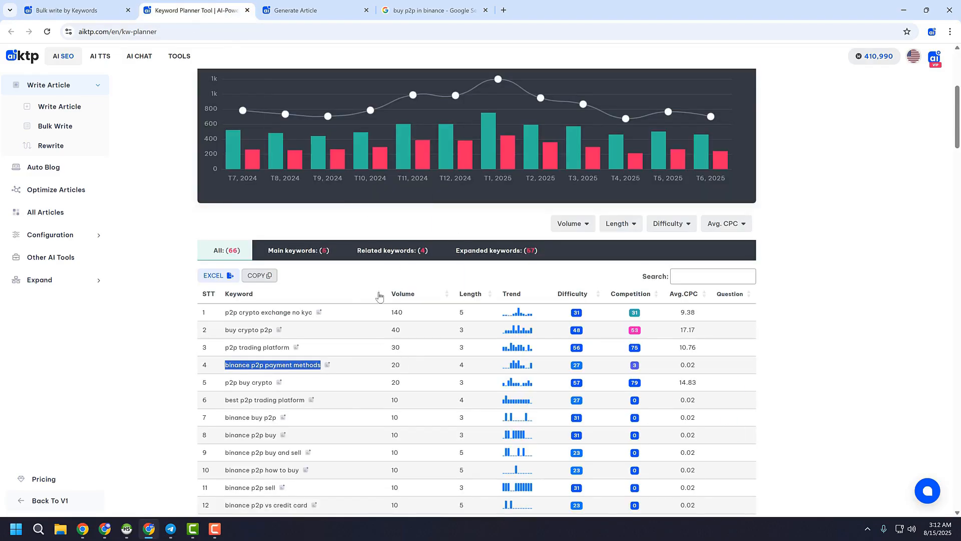
pyautogui.click(339, 344)
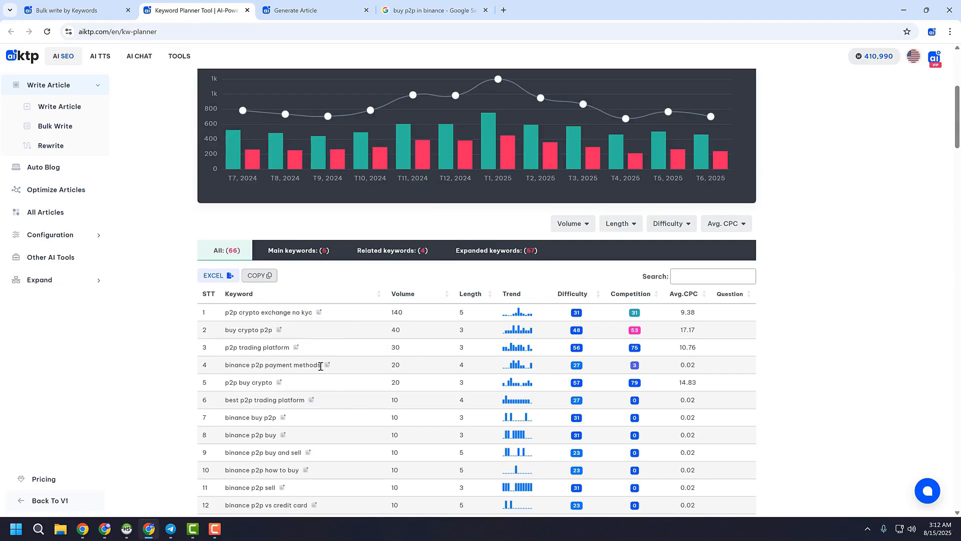
pyautogui.moveTo(321, 366); pyautogui.dragTo(225, 365)
pyautogui.hotkey('ctrl', 'c')
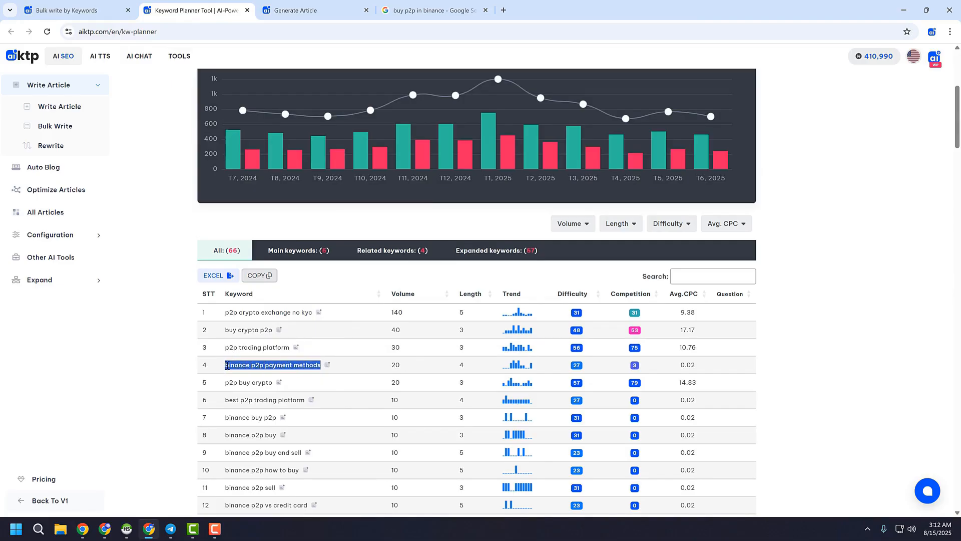
pyautogui.click(67, 10)
pyautogui.click(423, 246)
pyautogui.hotkey('ctrl', 'v')
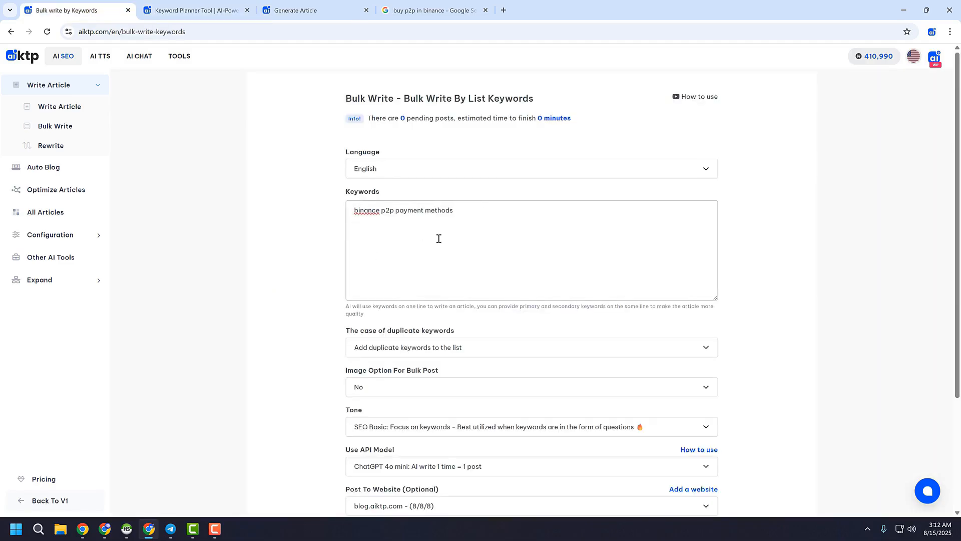
pyautogui.moveTo(471, 211); pyautogui.dragTo(346, 231)
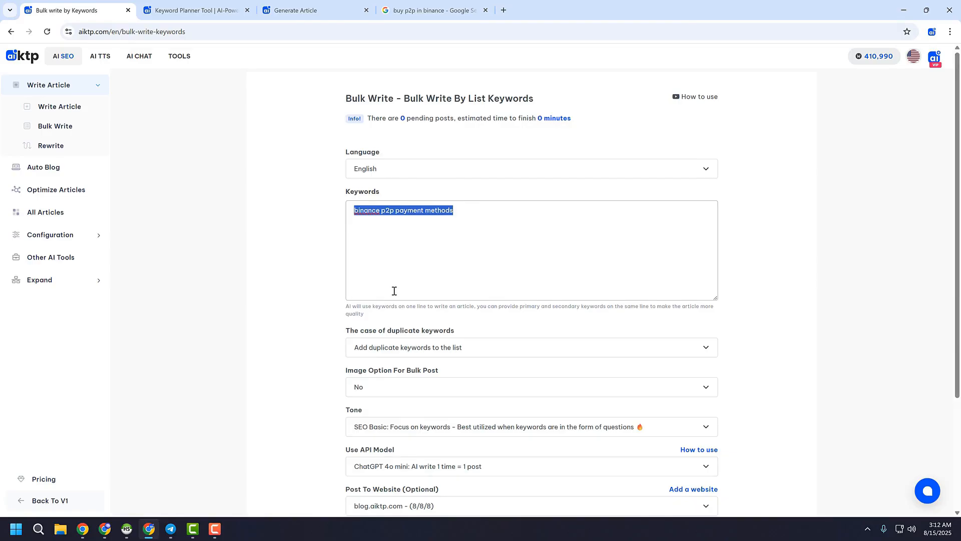
pyautogui.click(457, 227)
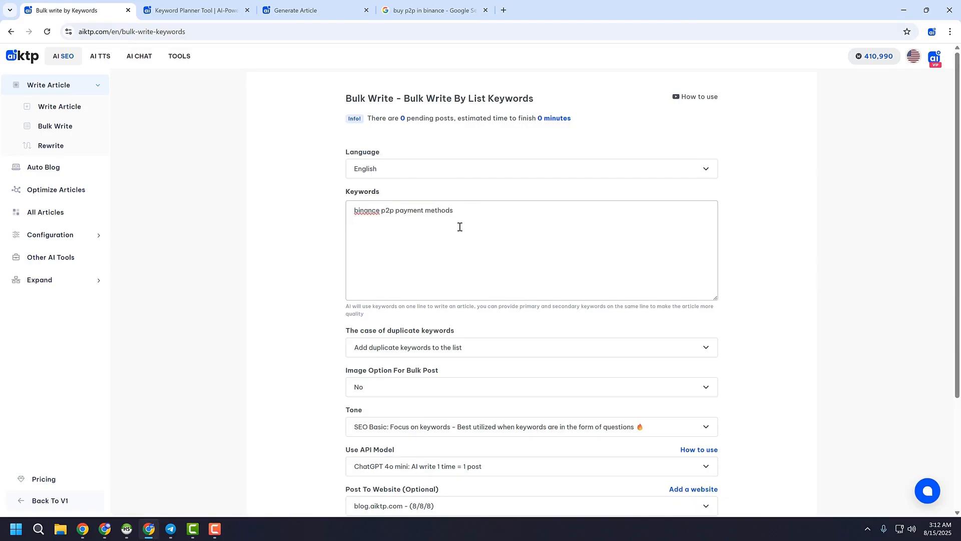
pyautogui.moveTo(460, 211); pyautogui.dragTo(352, 209)
# - Copy "p2p trading platform" from the Keyword Planner results onto a second line of the Keywords field
pyautogui.click(368, 228)
pyautogui.click(187, 9)
pyautogui.scroll(-1, 328, 335)
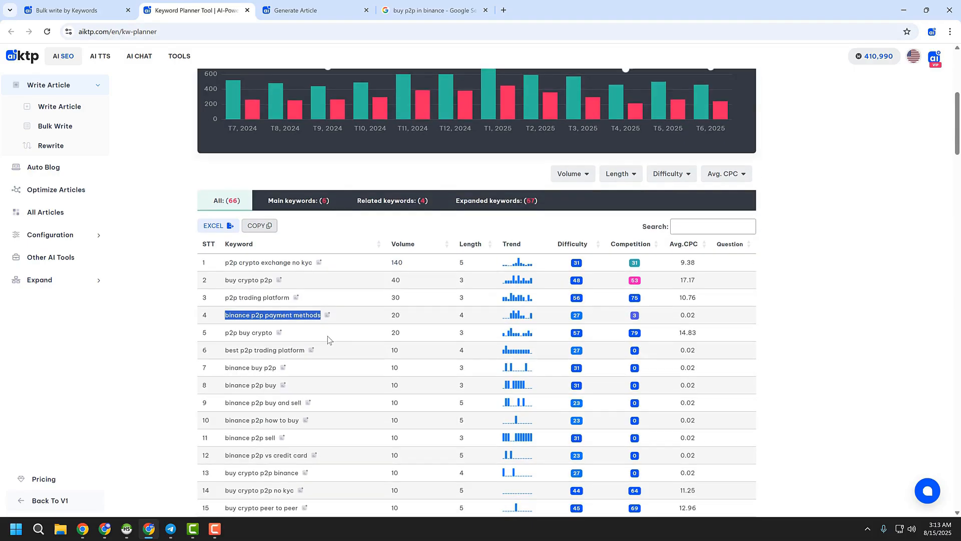
pyautogui.click(288, 297)
pyautogui.moveTo(289, 297); pyautogui.dragTo(224, 297)
pyautogui.hotkey('ctrl', 'c')
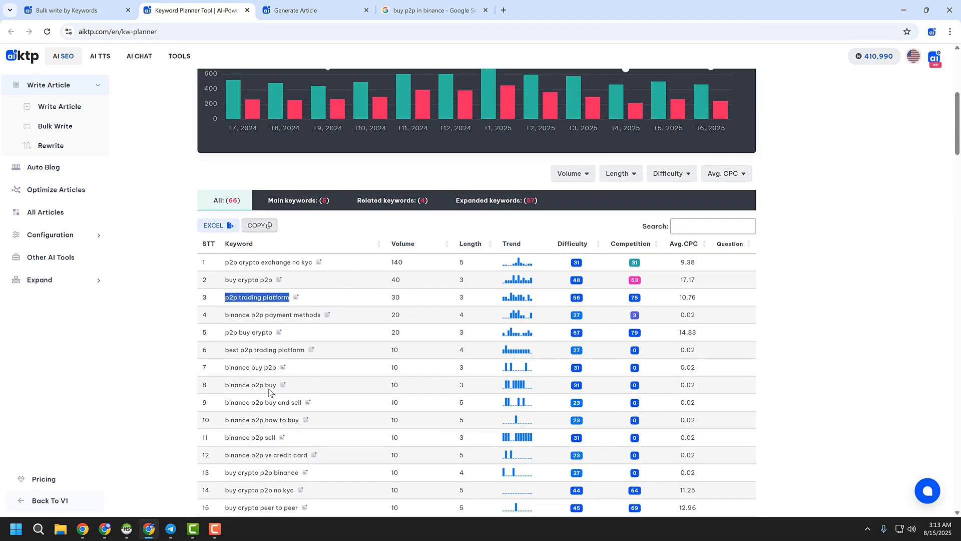
pyautogui.click(110, 5)
pyautogui.click(408, 269)
pyautogui.hotkey('ctrl', 'v')
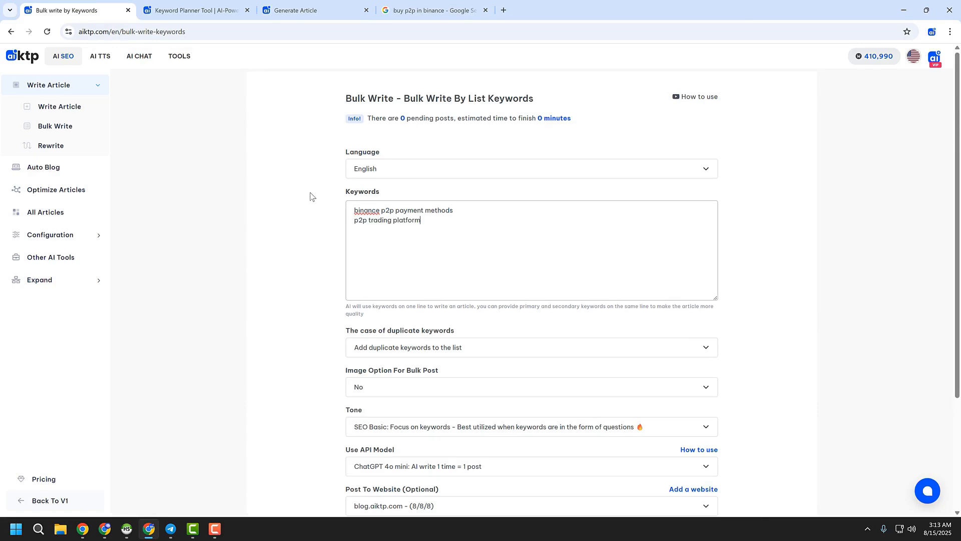
# - Add "best p2p trading platform" from the Keyword Planner after a comma on the second line as a related keyword
pyautogui.click(208, 17)
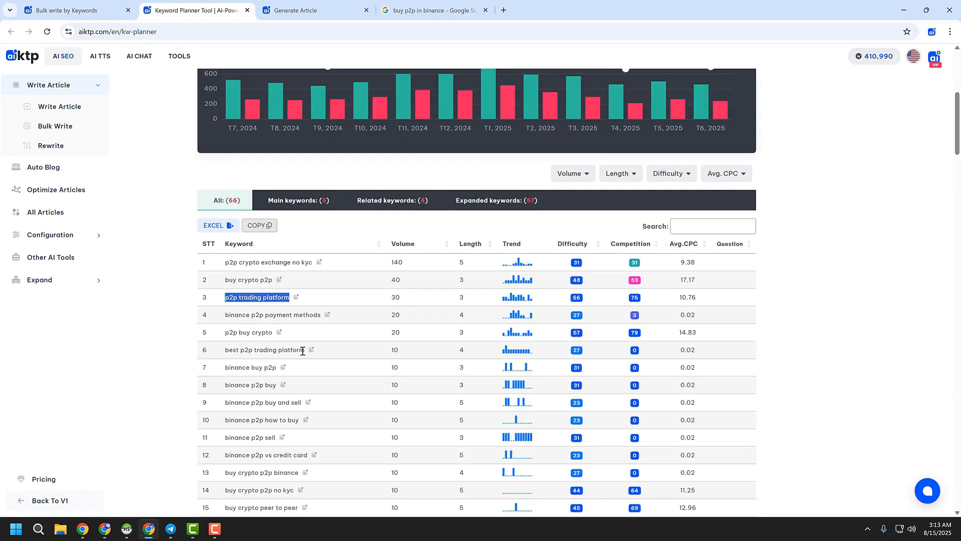
pyautogui.moveTo(303, 353); pyautogui.dragTo(222, 352)
pyautogui.hotkey('ctrl', 'c')
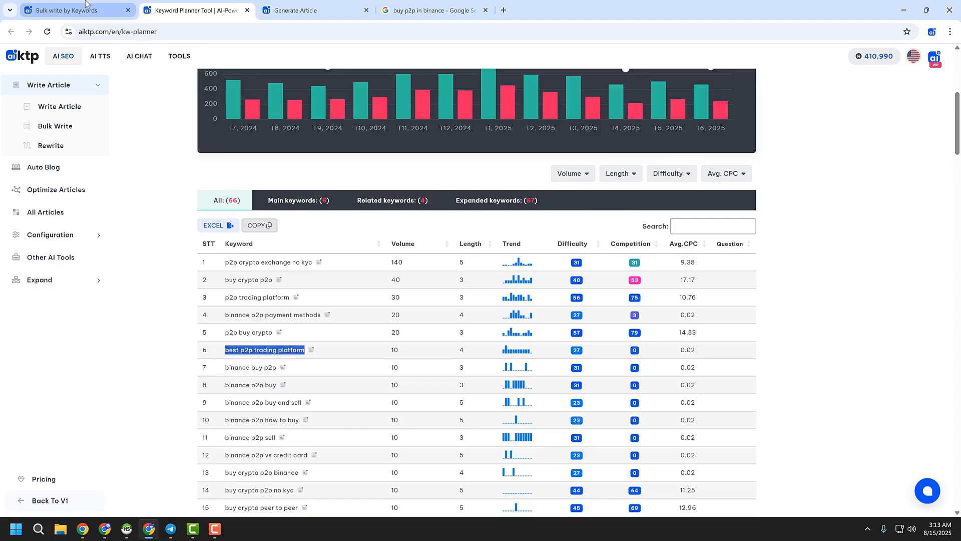
pyautogui.click(70, 10)
pyautogui.hotkey('ctrl', 'v')
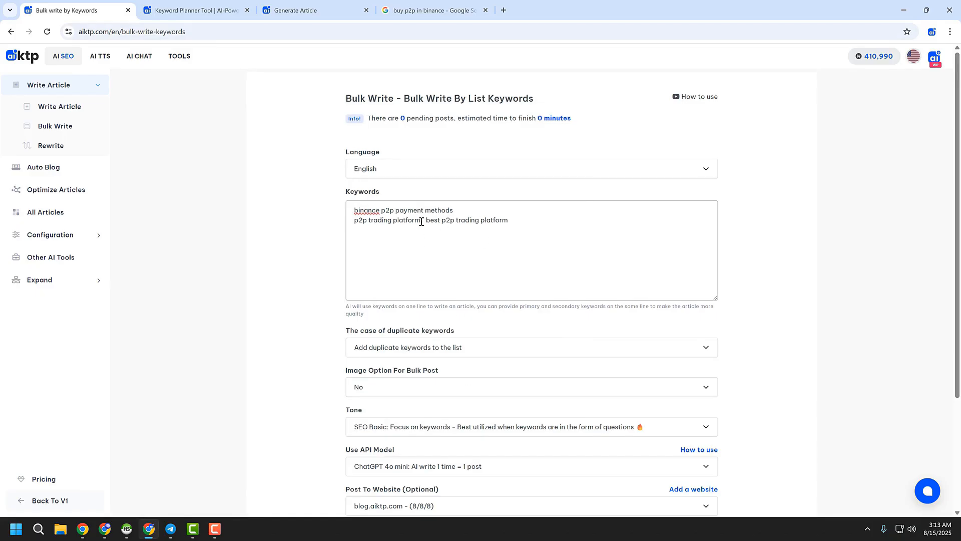
pyautogui.moveTo(420, 221); pyautogui.dragTo(343, 221)
pyautogui.moveTo(426, 220); pyautogui.dragTo(350, 221)
pyautogui.click(558, 220)
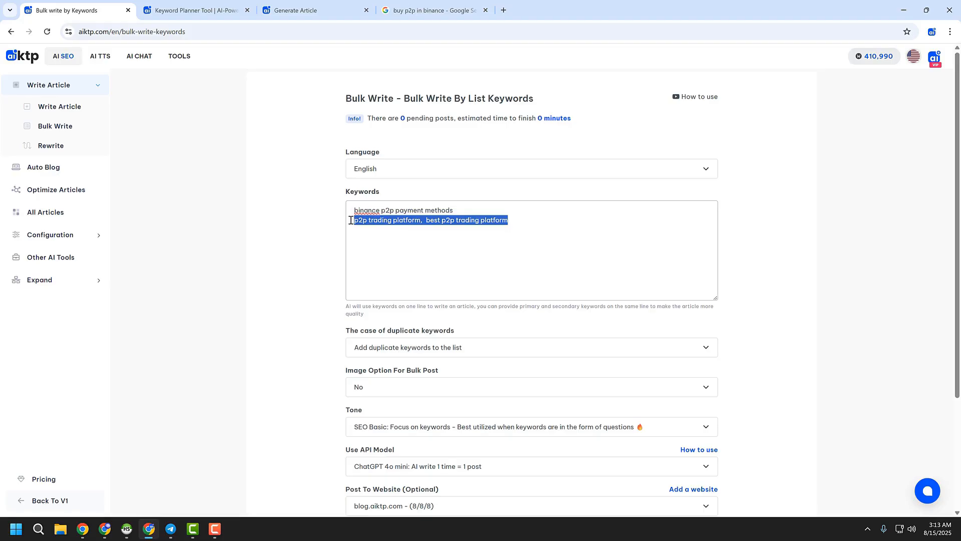
pyautogui.click(386, 227)
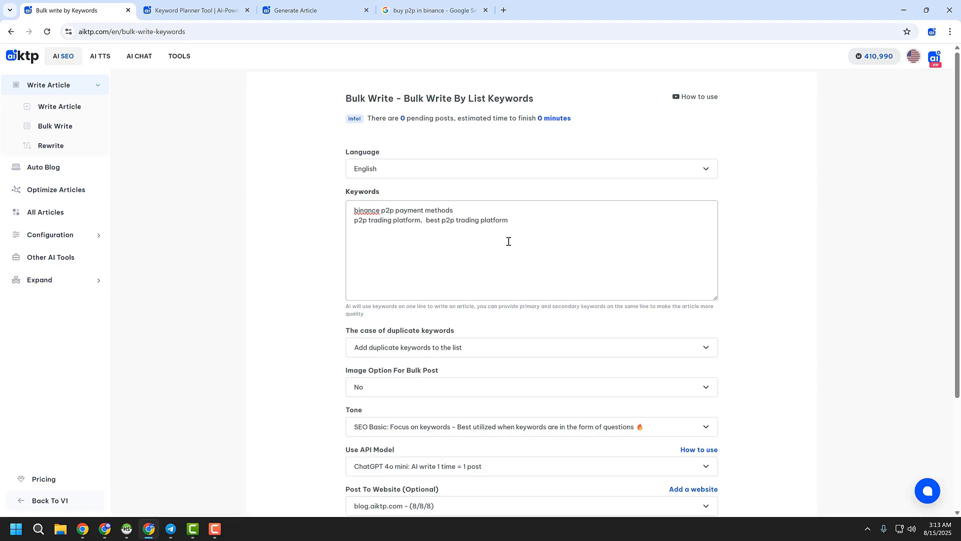
# - Copy "how to buy and sell in binance p2p" from the Keyword Planner onto a third line of the Keywords field
pyautogui.hotkey('ctrl', 'Tab')
pyautogui.scroll(-3, 365, 311)
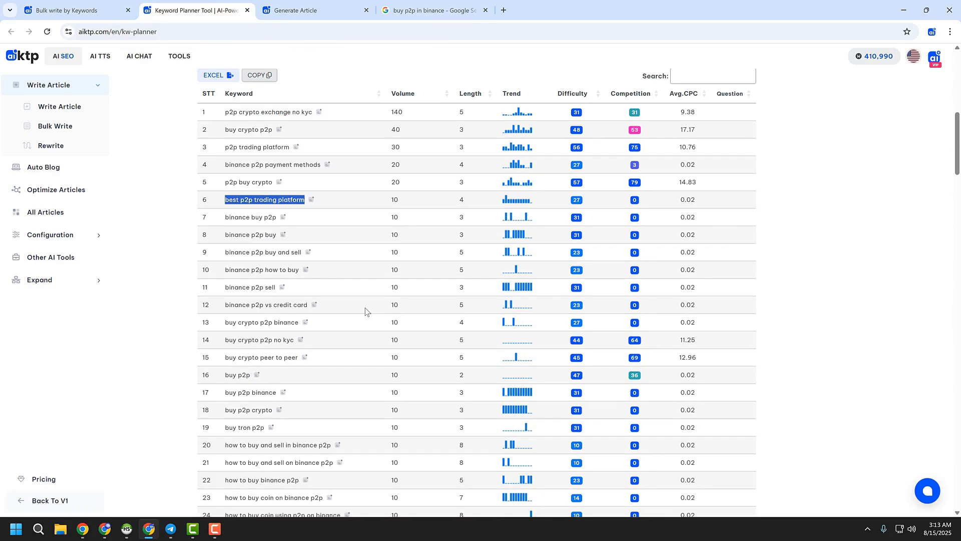
pyautogui.doubleClick(326, 445)
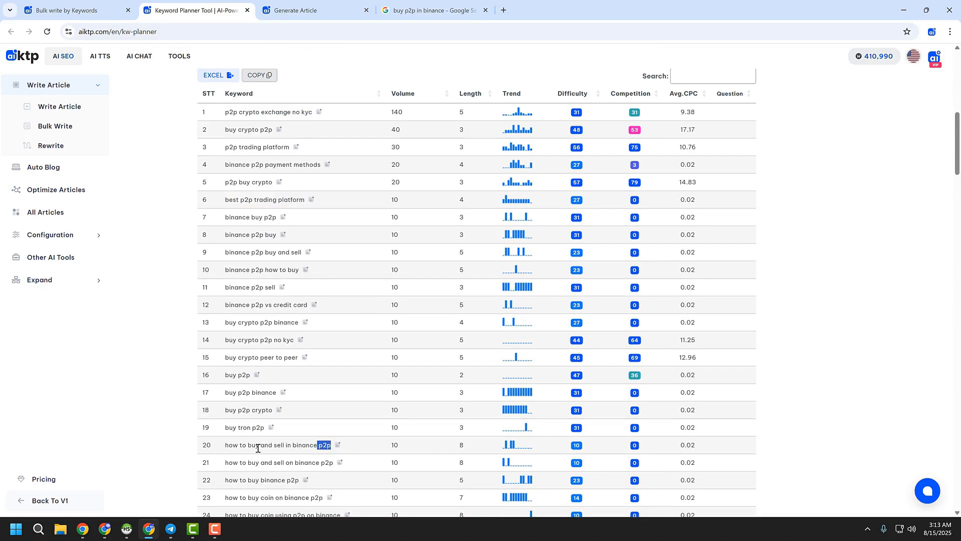
pyautogui.moveTo(258, 448); pyautogui.dragTo(218, 451)
pyautogui.hotkey('ctrl', 'c')
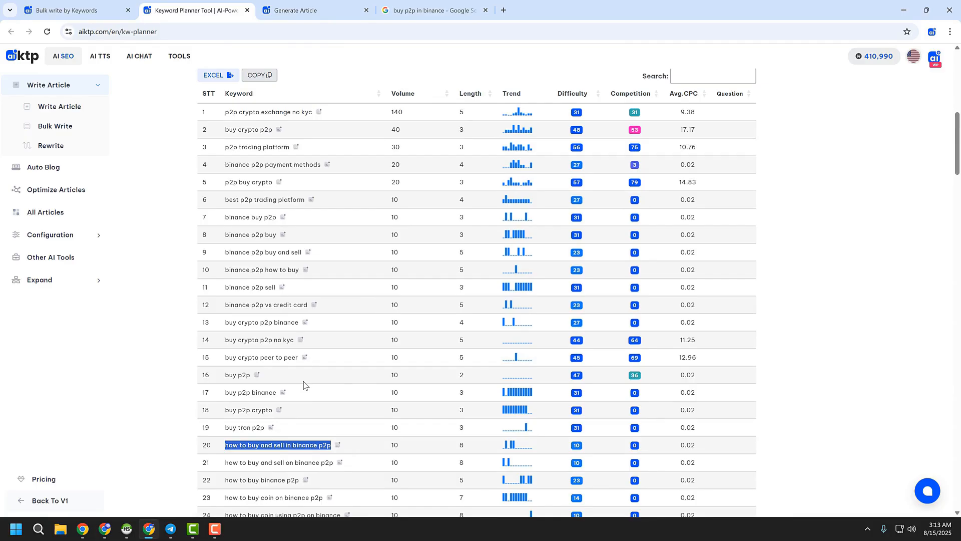
pyautogui.click(75, 10)
pyautogui.hotkey('ctrl', 'v')
pyautogui.press('Delete')
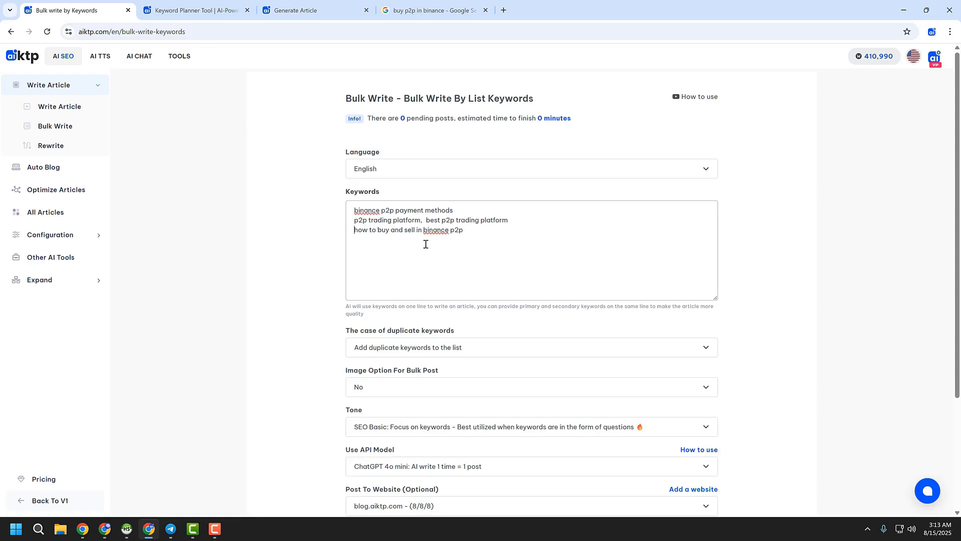
# - Examine the options for handling duplicate keywords and return to the first keyword line
pyautogui.scroll(-2, 430, 246)
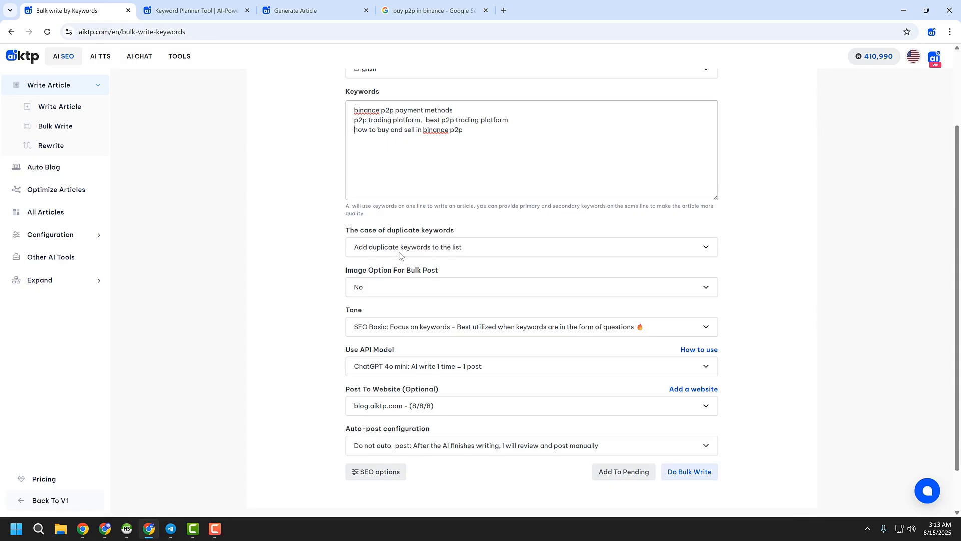
pyautogui.click(400, 256)
pyautogui.click(400, 256)
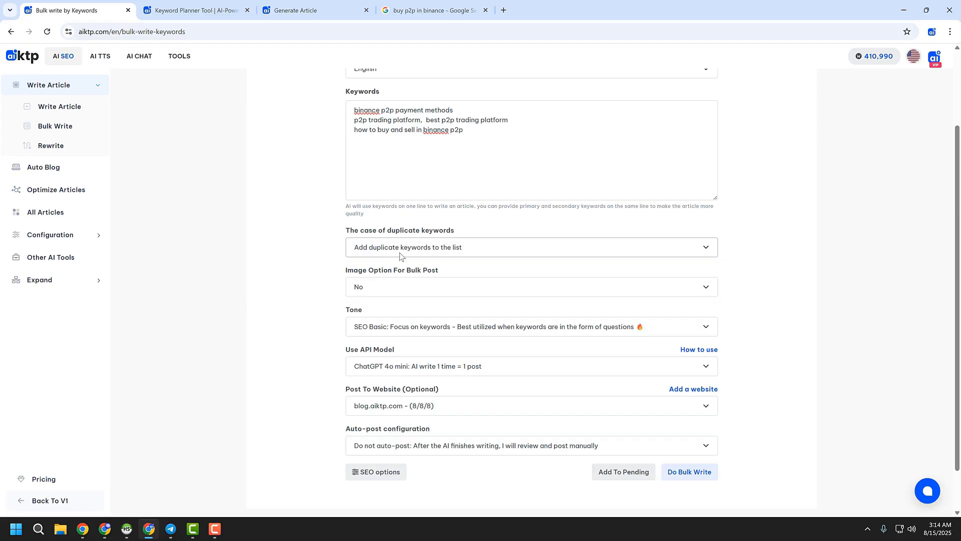
pyautogui.click(453, 109)
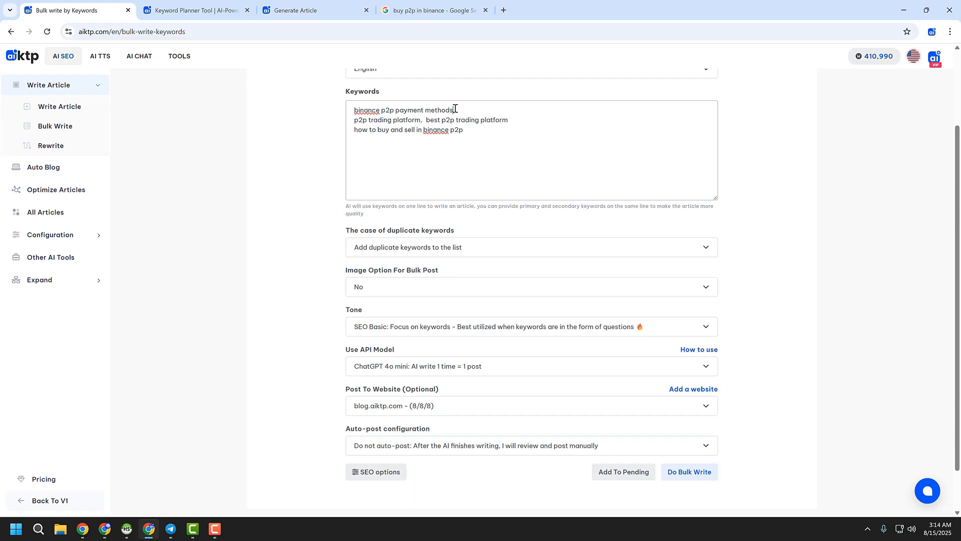
# - Set the handling of duplicate keywords to "Add duplicate keywords to the list"
pyautogui.moveTo(455, 109); pyautogui.dragTo(339, 112)
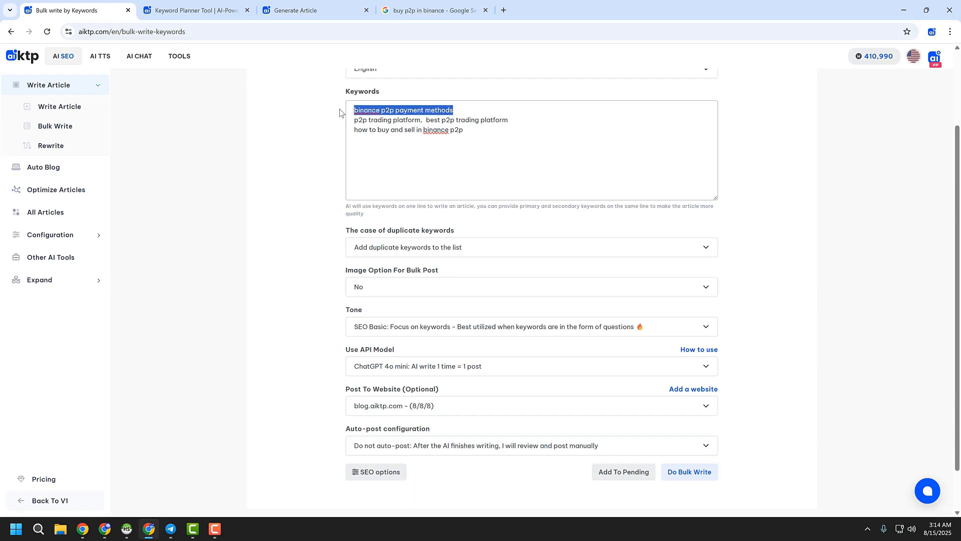
pyautogui.click(401, 250)
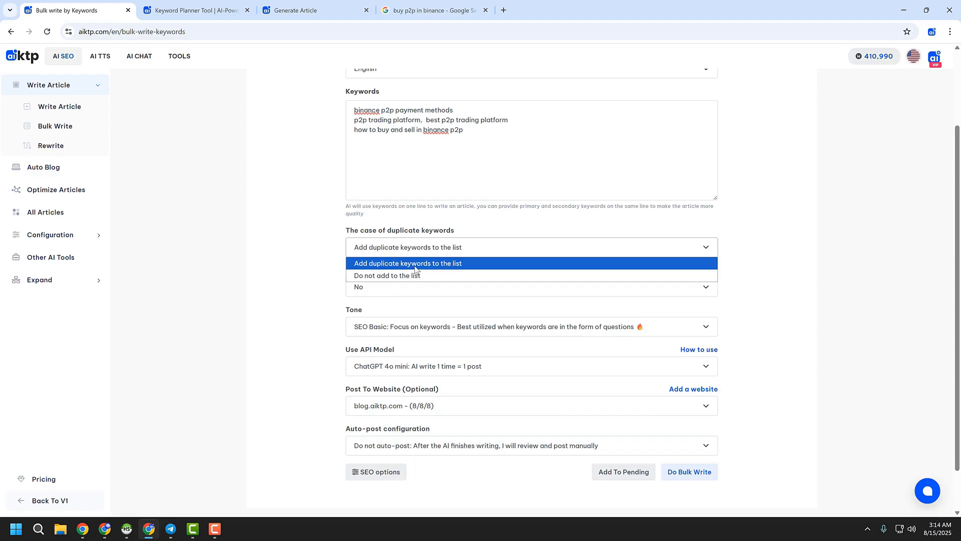
pyautogui.click(415, 266)
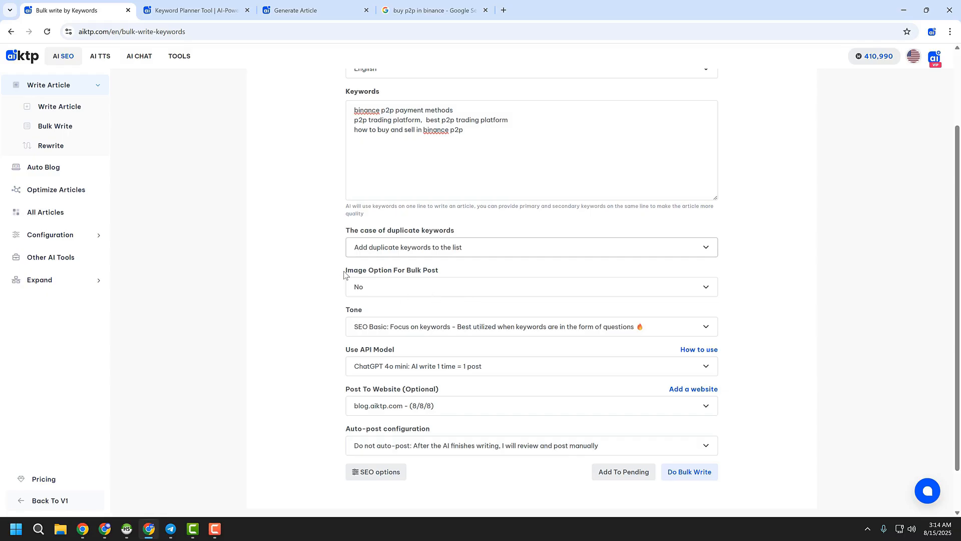
# - Set the bulk post image option to Images from Search and enable Google and Bing as additional image sources
pyautogui.click(383, 289)
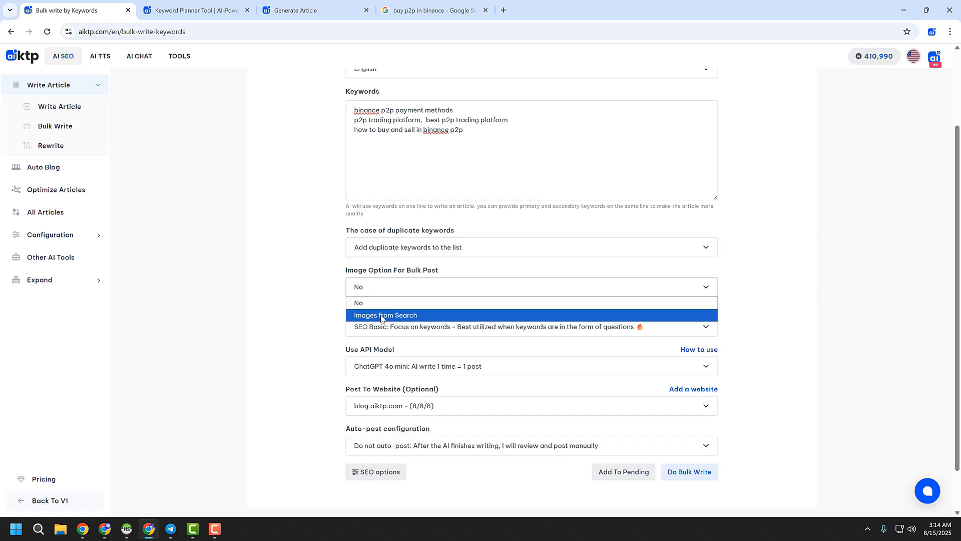
pyautogui.click(381, 315)
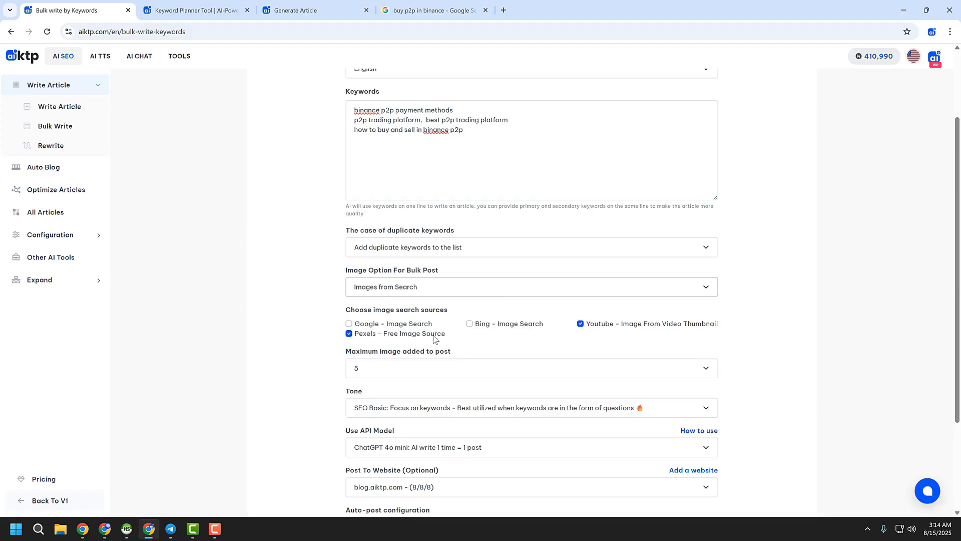
pyautogui.click(419, 324)
pyautogui.click(526, 326)
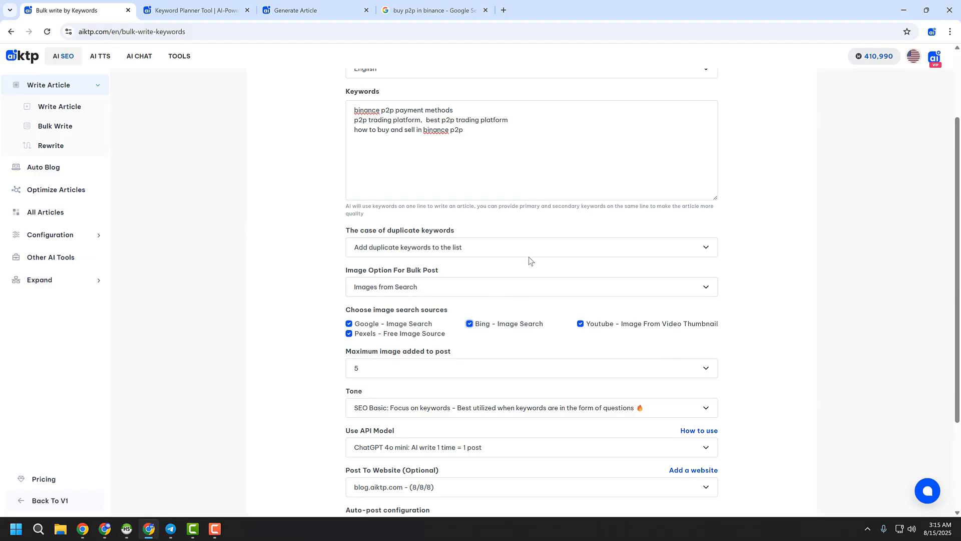
# - Set the maximum number of images added to each post to 2
pyautogui.click(379, 370)
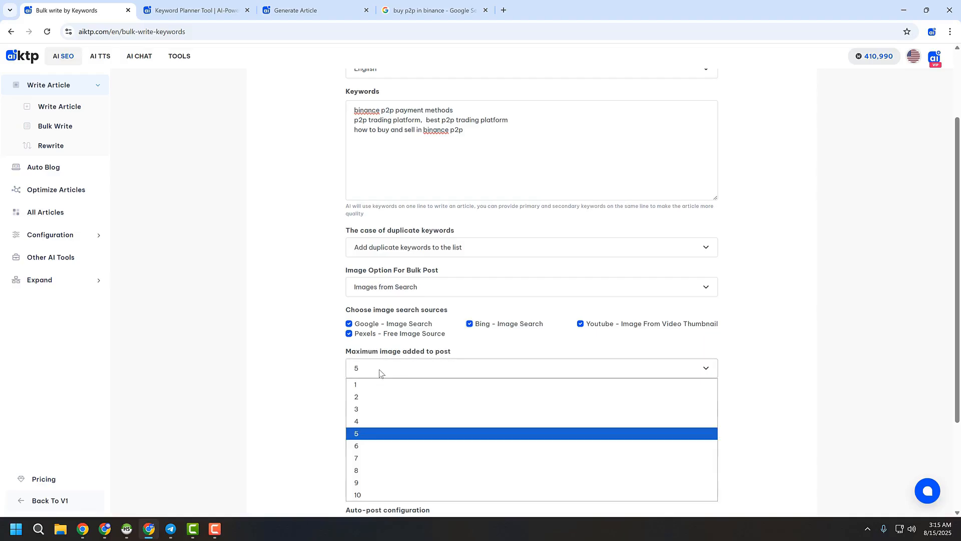
pyautogui.click(373, 406)
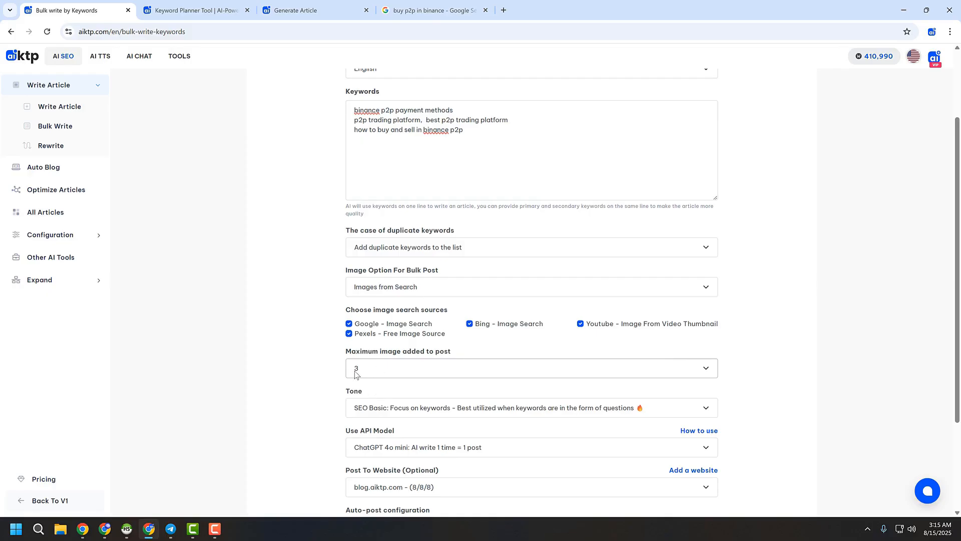
pyautogui.click(356, 373)
# - Set the article tone to "SEO NoFAQ: try to high SERP ranker, no FAQ"
pyautogui.scroll(-1, 398, 379)
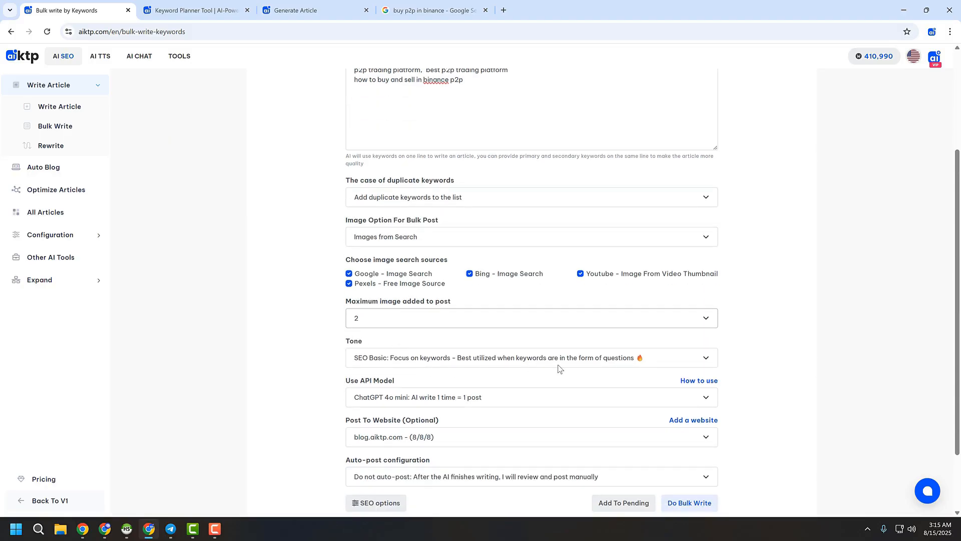
pyautogui.click(552, 360)
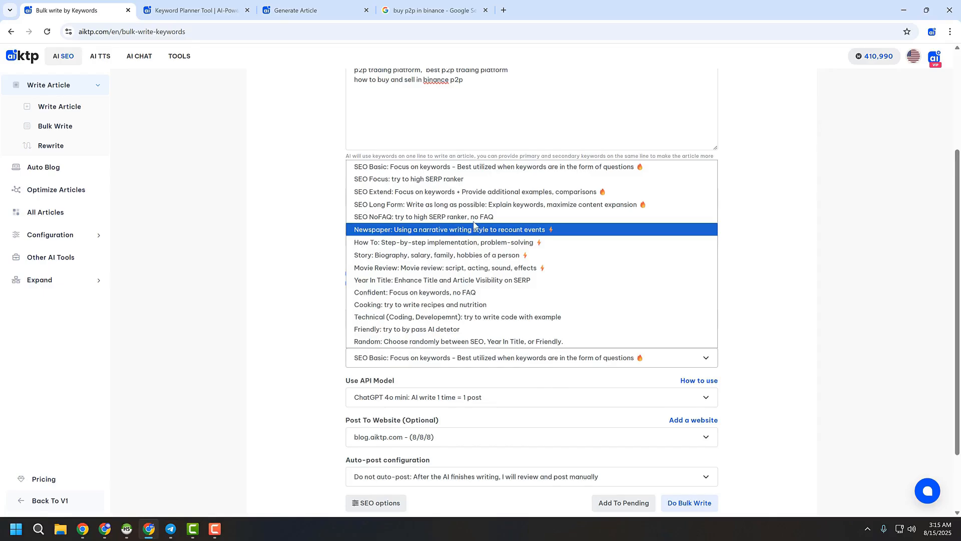
pyautogui.click(436, 217)
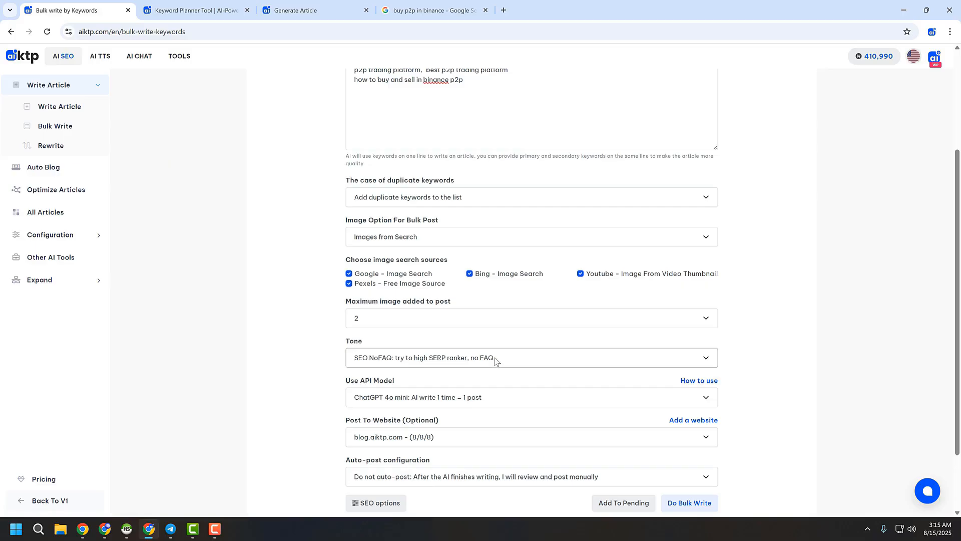
# - Review the available AI models and choose ChatGPT 4.1 MINI for writing the posts
pyautogui.scroll(-1, 495, 358)
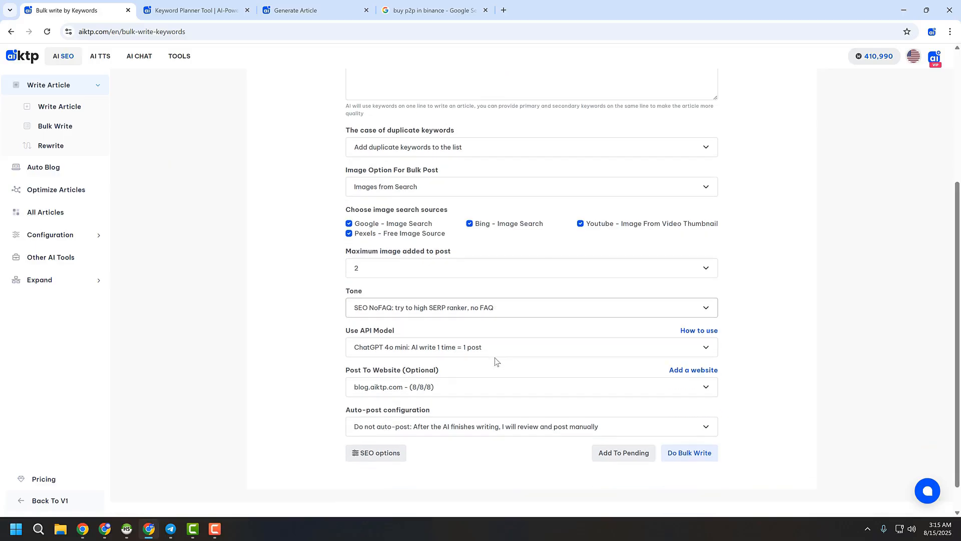
pyautogui.click(384, 349)
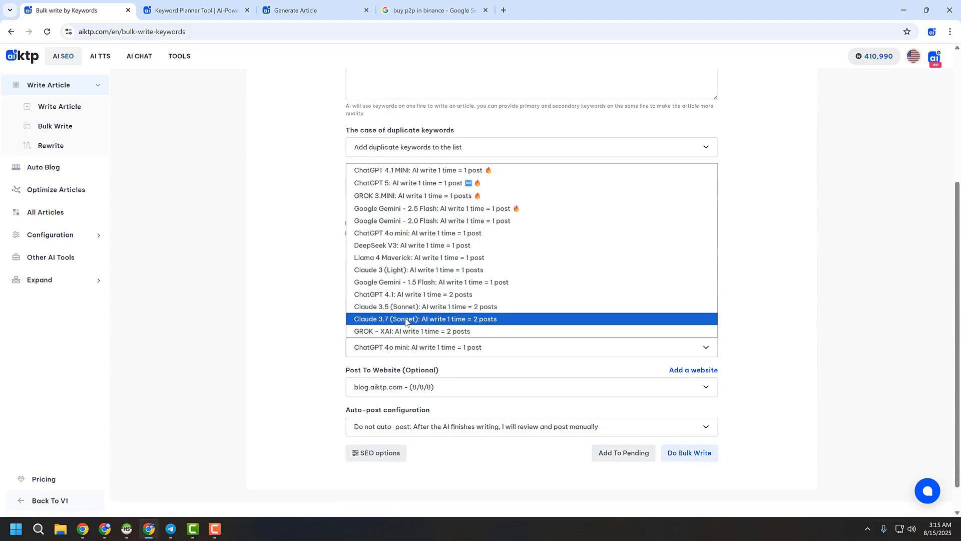
pyautogui.click(422, 172)
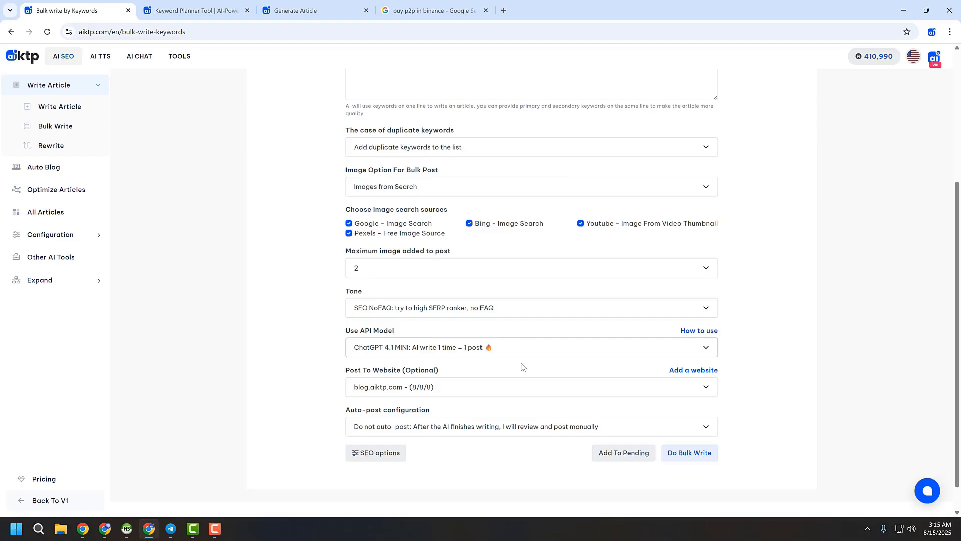
pyautogui.click(506, 354)
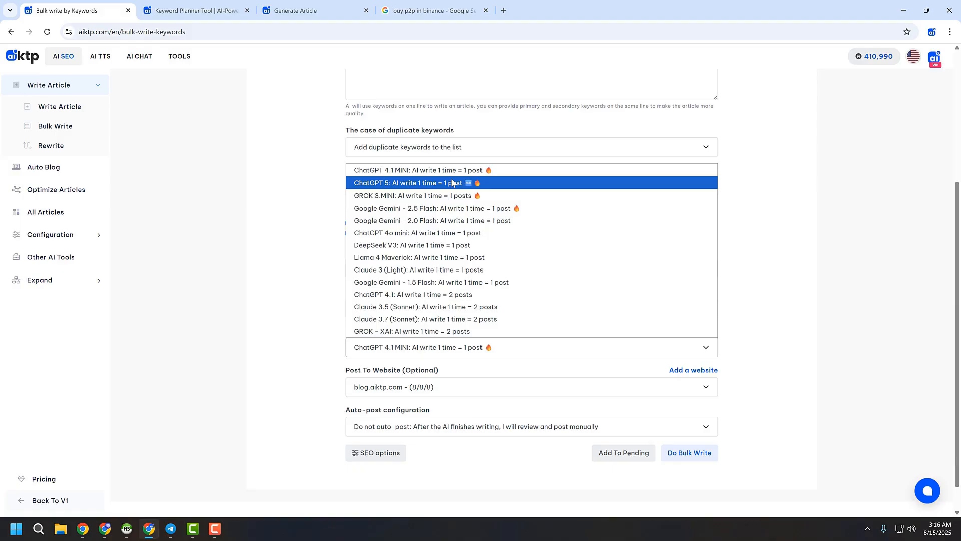
pyautogui.click(496, 173)
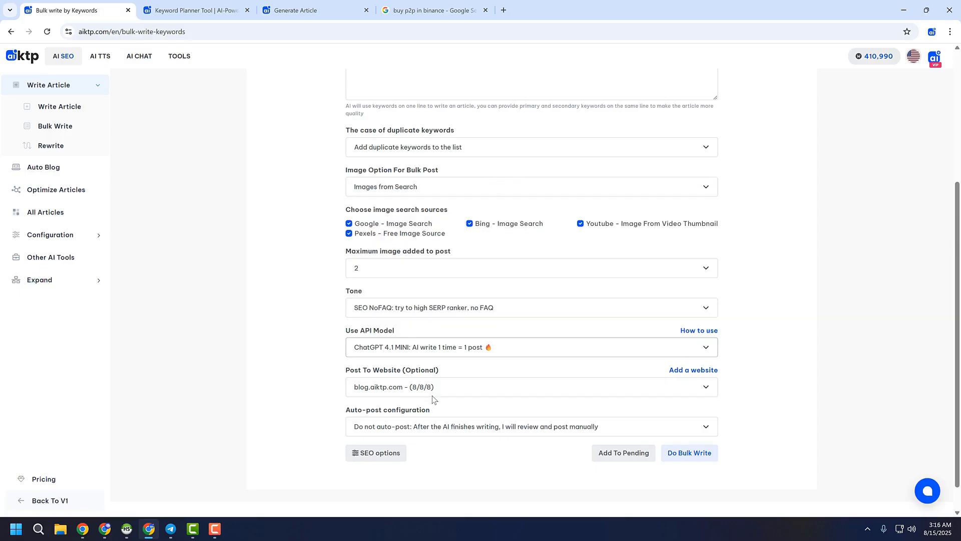
# - Set the auto-post configuration so that finished articles are published directly to the chosen website
pyautogui.scroll(-1, 432, 396)
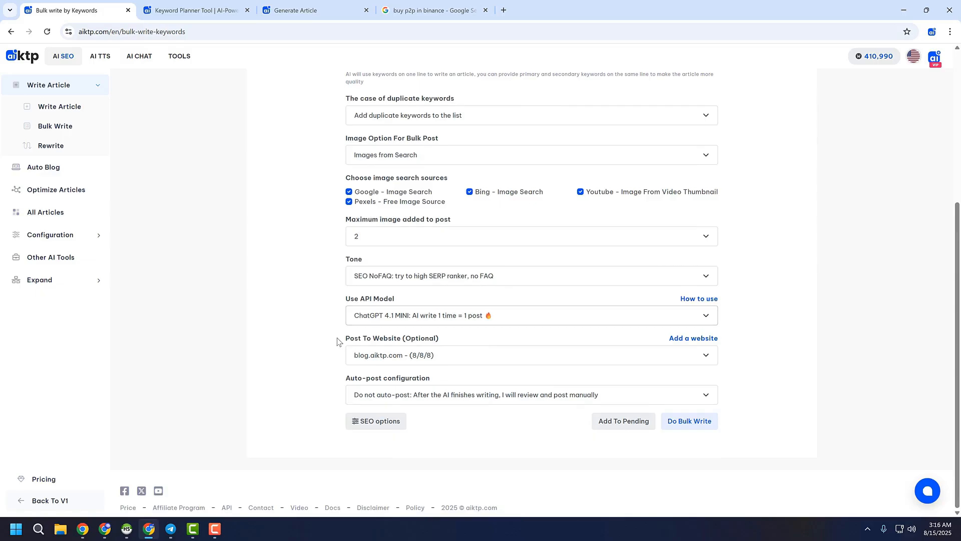
pyautogui.moveTo(336, 342); pyautogui.dragTo(458, 341)
pyautogui.click(443, 377)
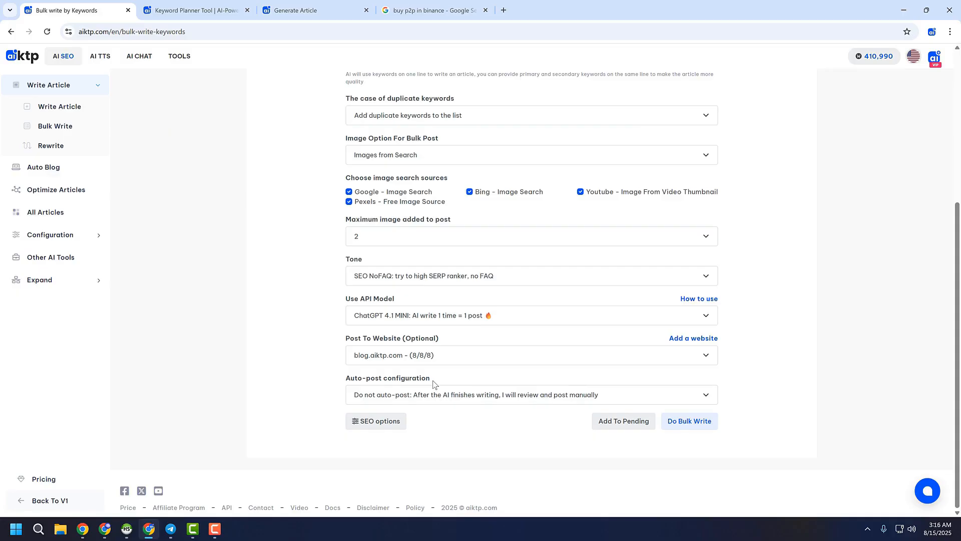
pyautogui.click(365, 396)
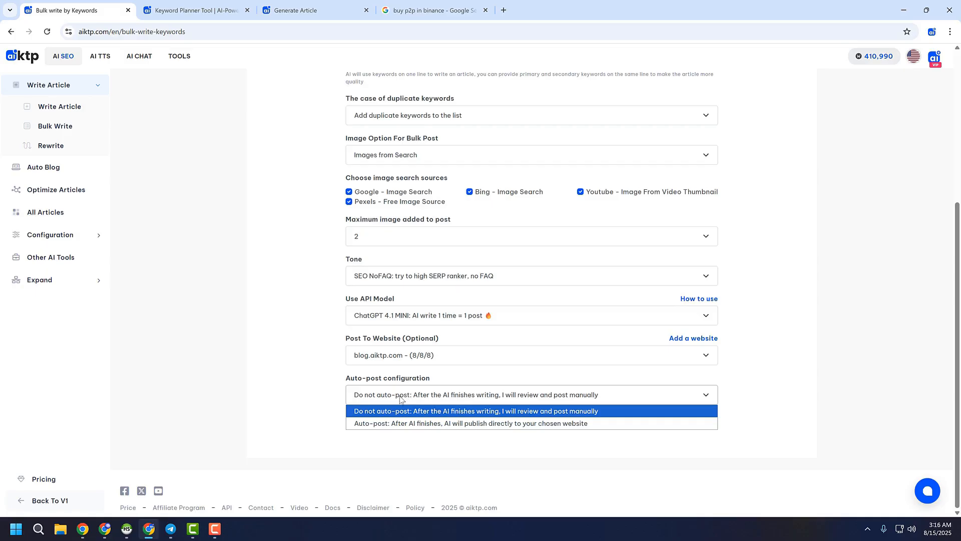
pyautogui.click(381, 423)
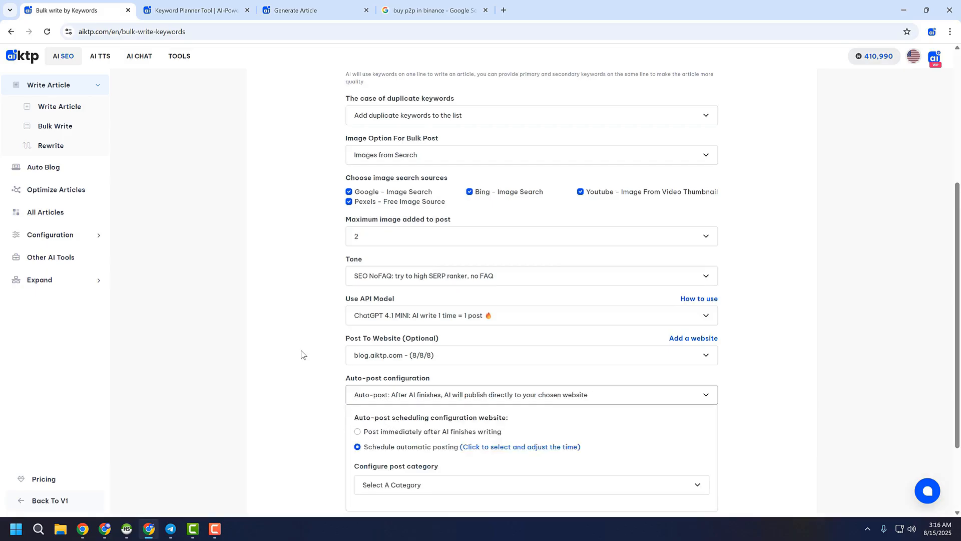
# - Choose scheduled automatic posting and open the posting times for blog.aiktp.com
pyautogui.scroll(-2, 302, 355)
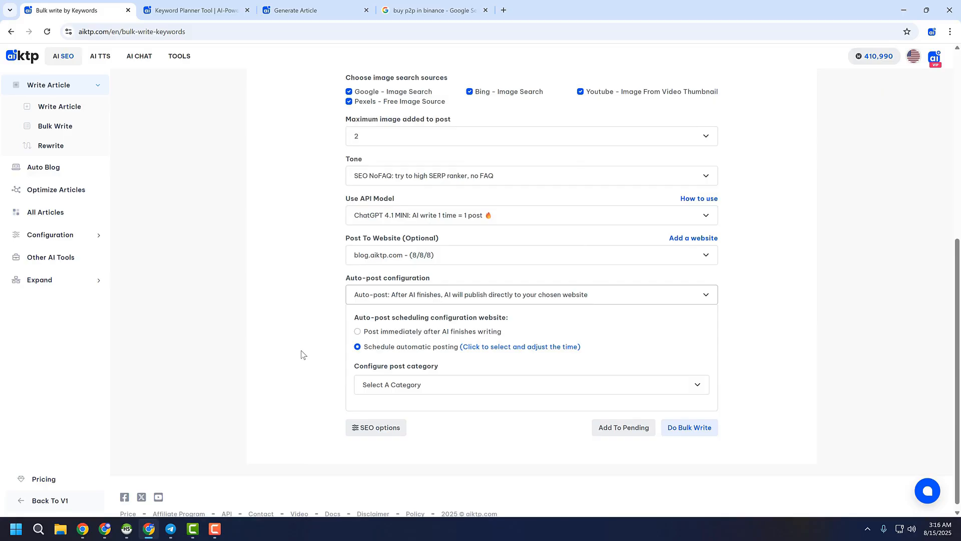
pyautogui.click(392, 335)
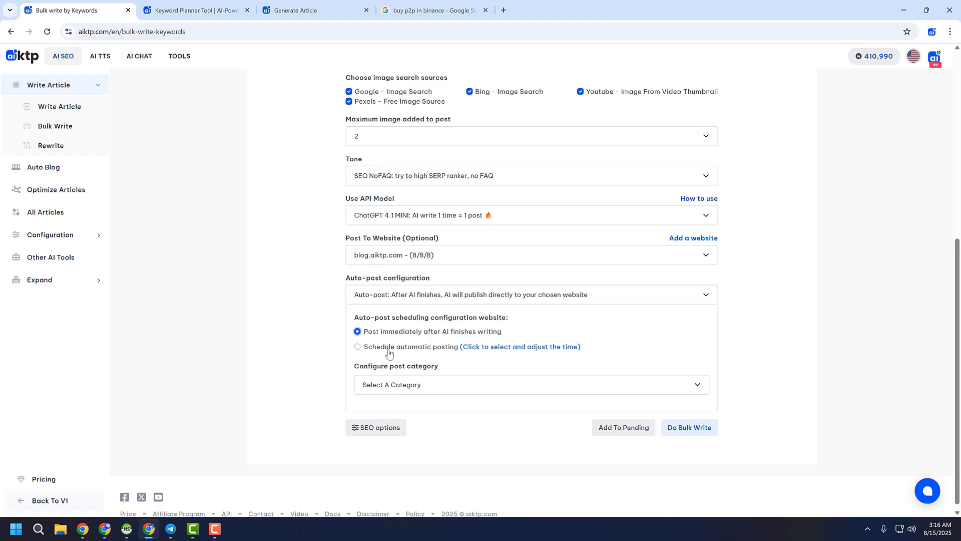
pyautogui.click(389, 352)
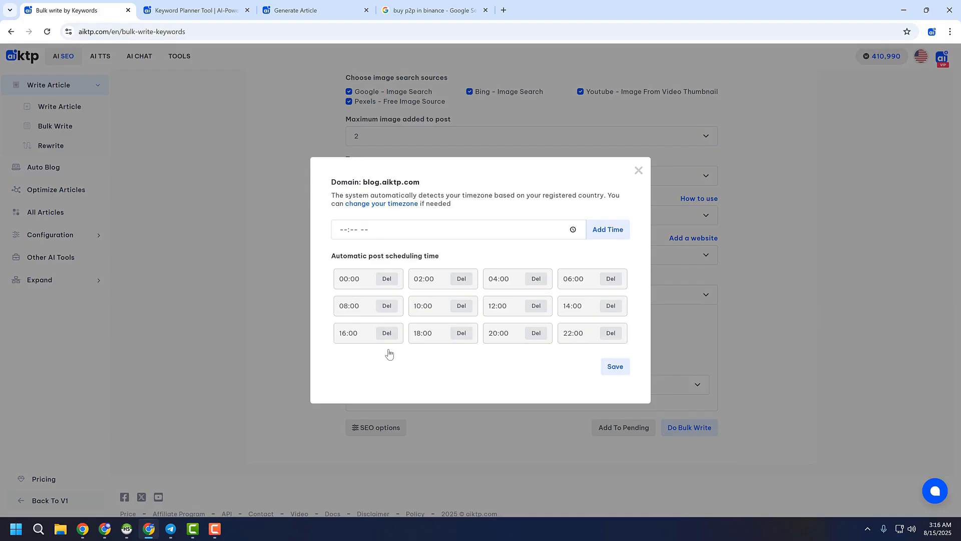
# - Delete every automatic posting time except 08:00 and 18:00, and save the schedule
pyautogui.click(387, 279)
pyautogui.click(387, 280)
pyautogui.click(388, 281)
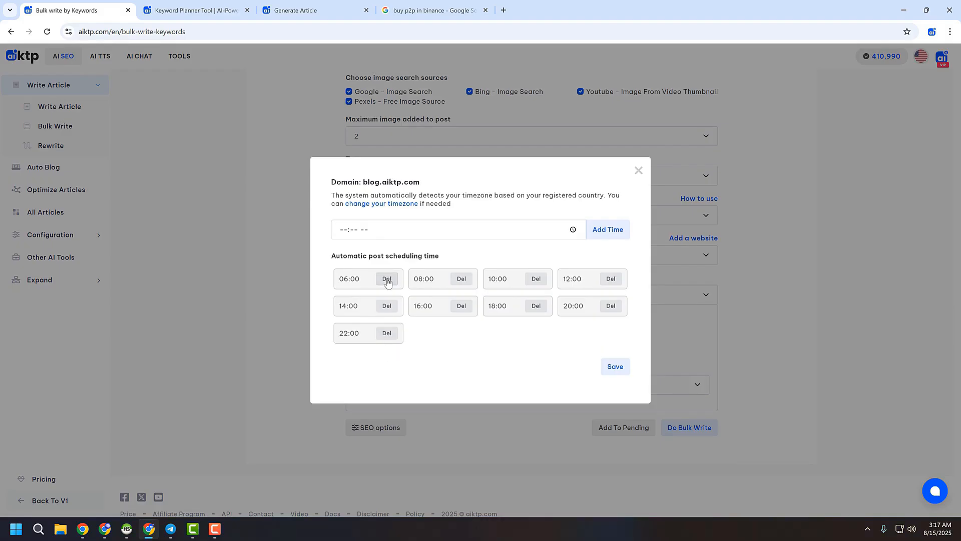
pyautogui.click(388, 282)
pyautogui.click(460, 295)
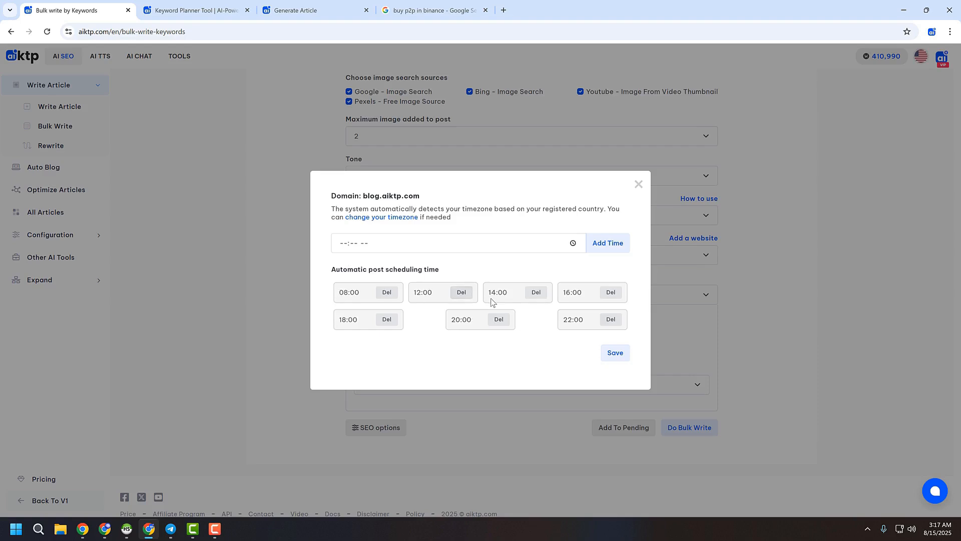
pyautogui.click(461, 294)
pyautogui.click(466, 298)
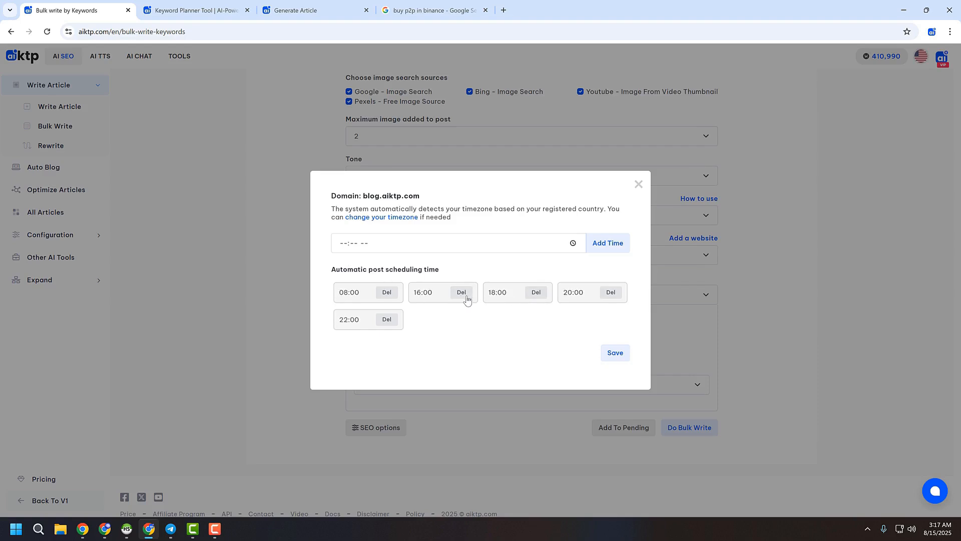
pyautogui.click(466, 299)
pyautogui.click(538, 310)
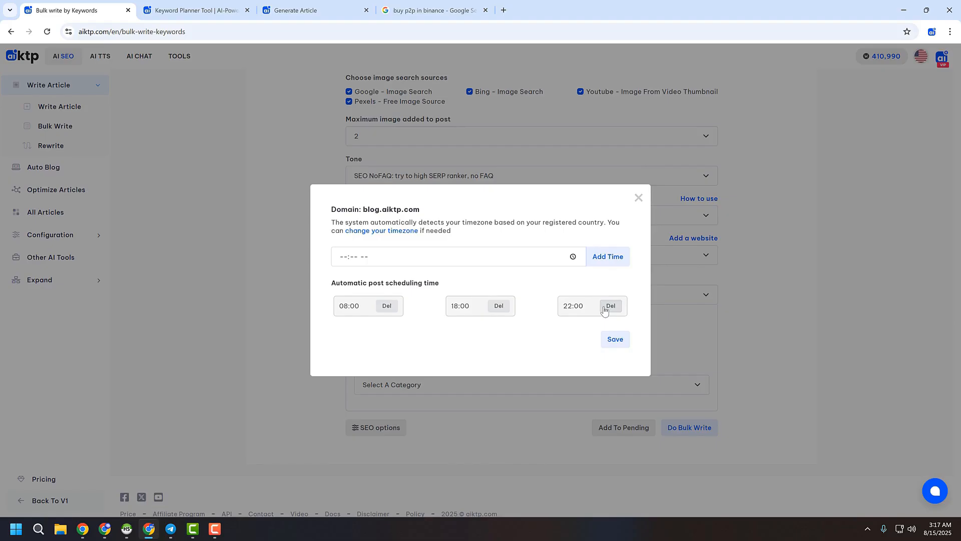
pyautogui.click(610, 306)
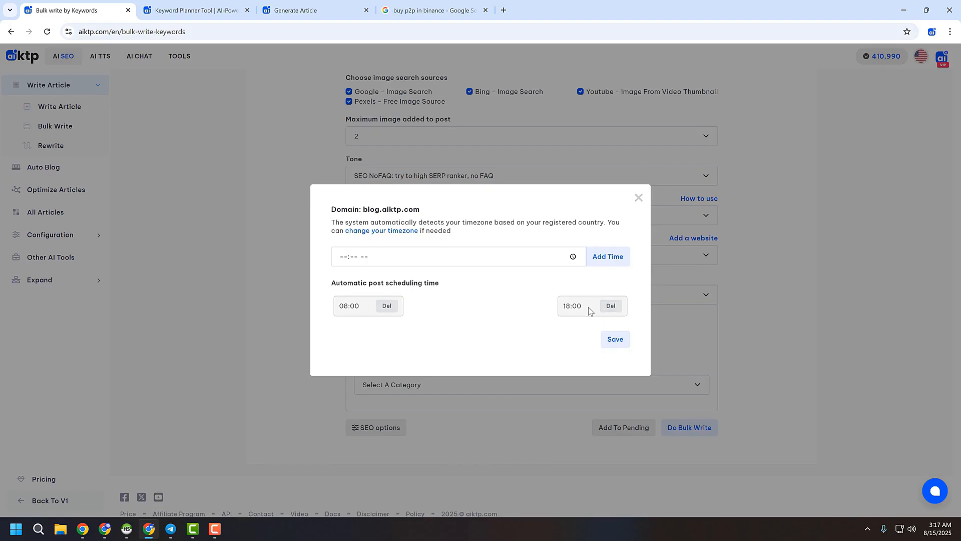
pyautogui.click(343, 256)
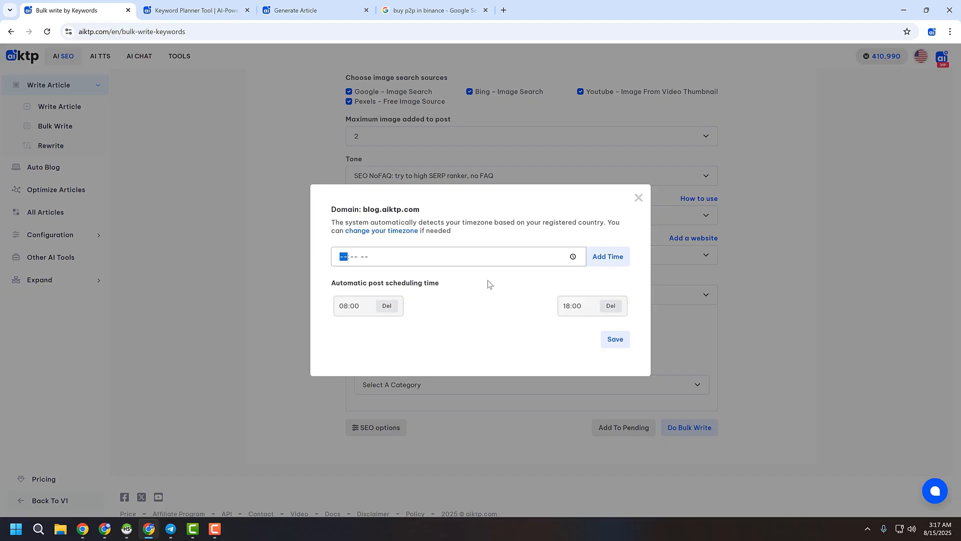
pyautogui.click(624, 341)
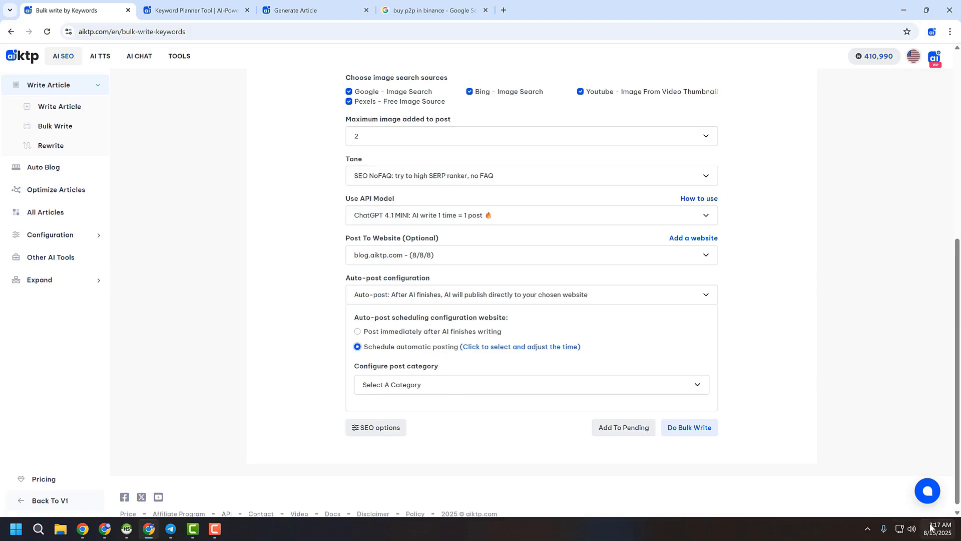
# - Review the saved automatic posting times for blog.aiktp.com and close the schedule without changes
pyautogui.click(485, 347)
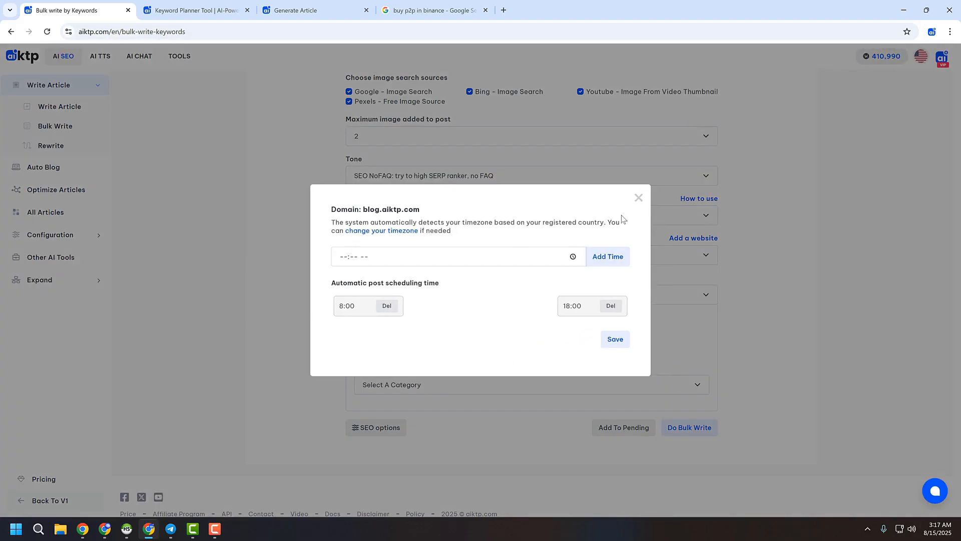
pyautogui.click(645, 194)
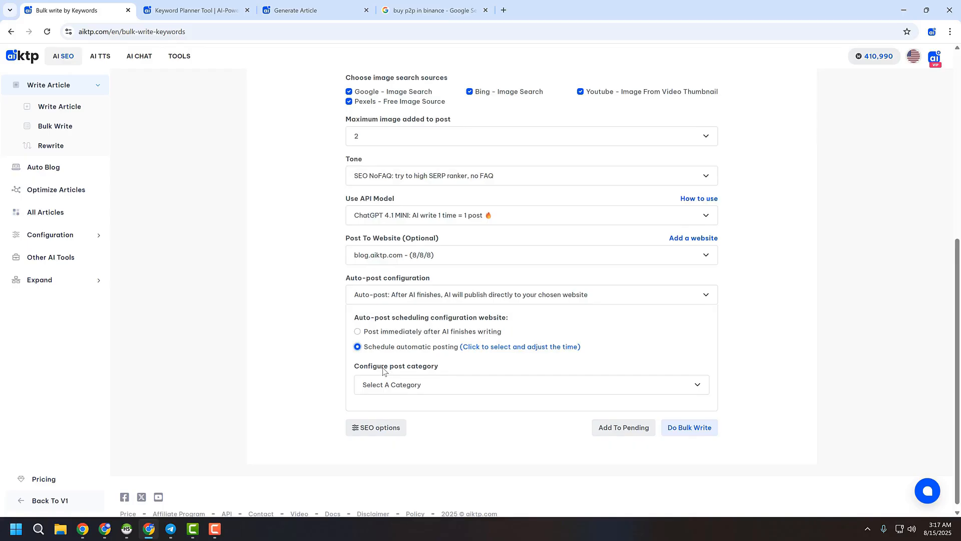
pyautogui.click(501, 349)
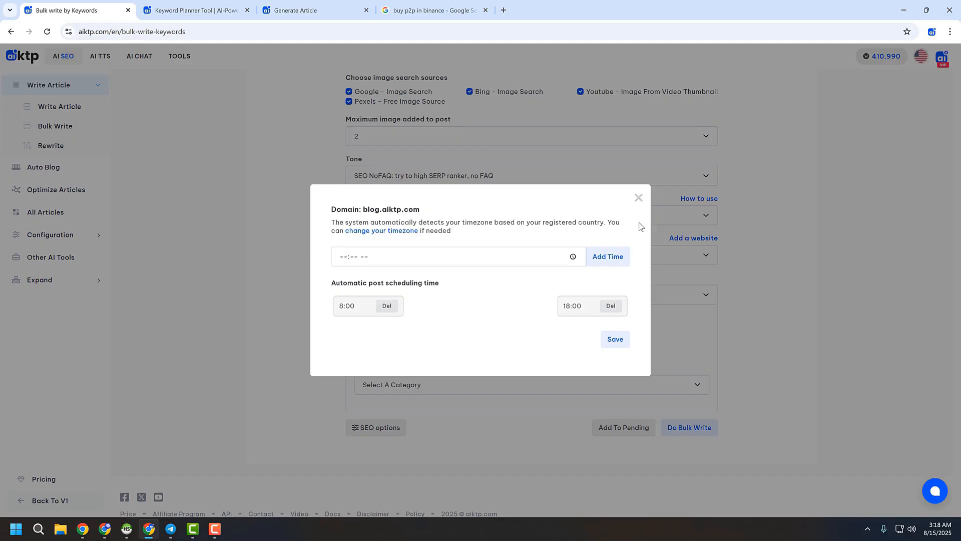
pyautogui.click(638, 198)
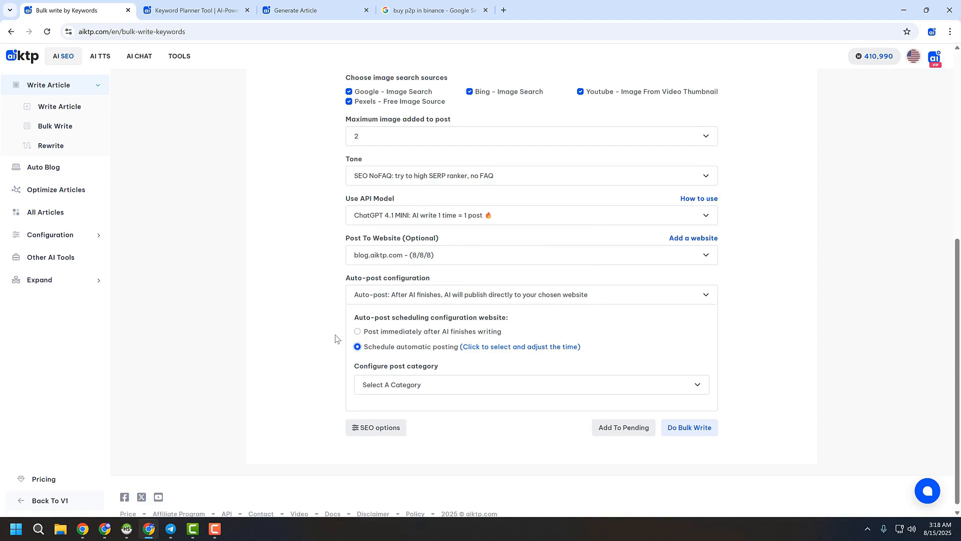
# - Set auto-posting to publish immediately after AI finishes writing, and choose How To as the post category
pyautogui.click(358, 331)
pyautogui.click(420, 389)
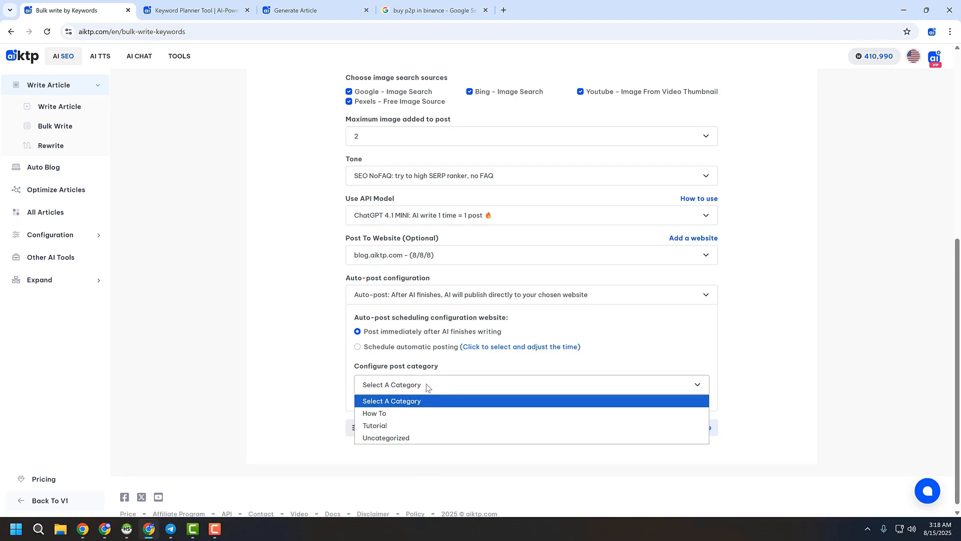
pyautogui.click(405, 412)
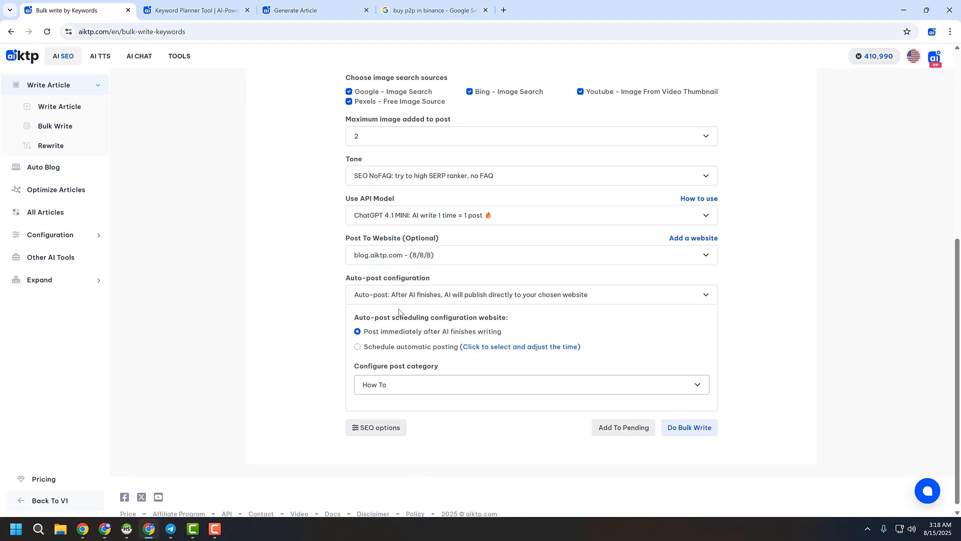
# - Look over the form and its optional SEO settings for links, closing content and automatic bold, and collapse them without changes
pyautogui.scroll(6, 410, 278)
pyautogui.scroll(-5, 431, 353)
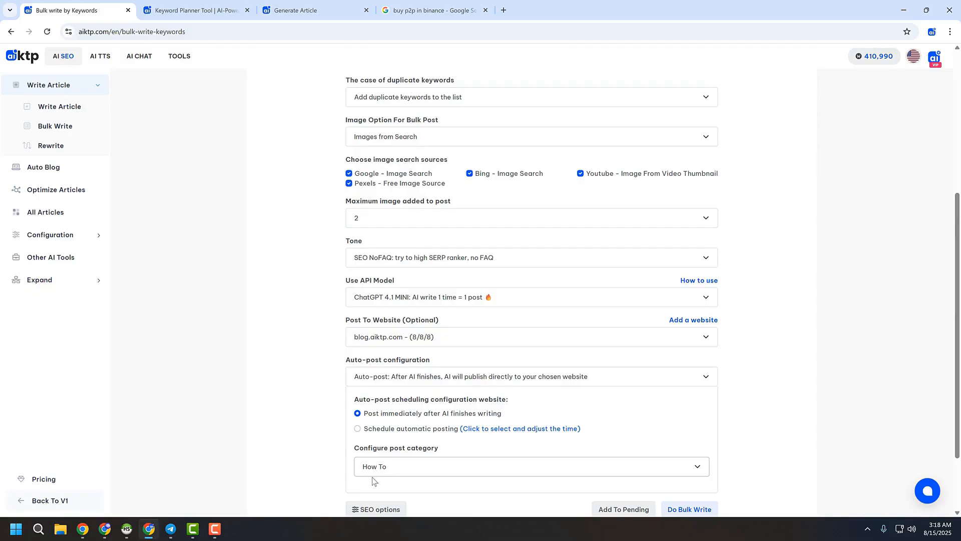
pyautogui.scroll(-1, 373, 481)
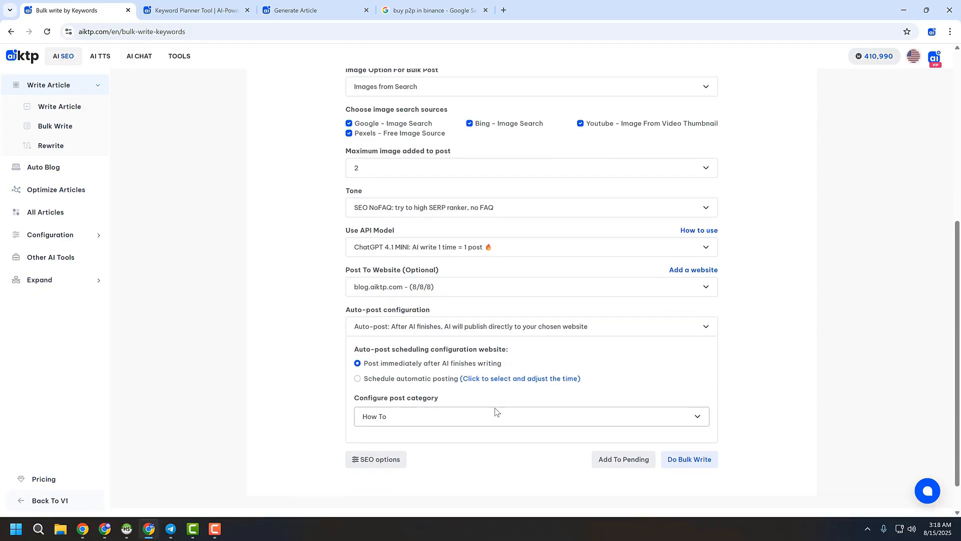
pyautogui.scroll(-1, 412, 414)
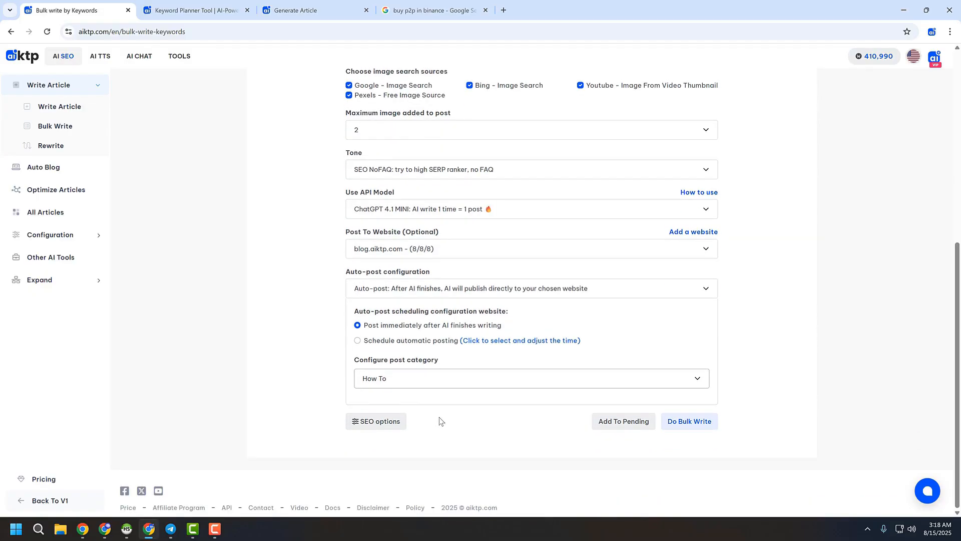
pyautogui.scroll(7, 439, 420)
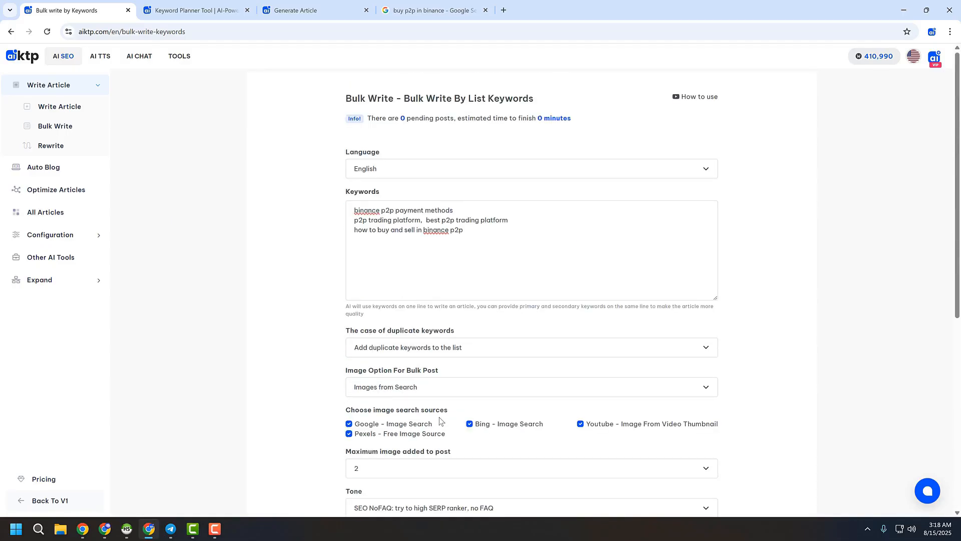
pyautogui.scroll(-7, 439, 416)
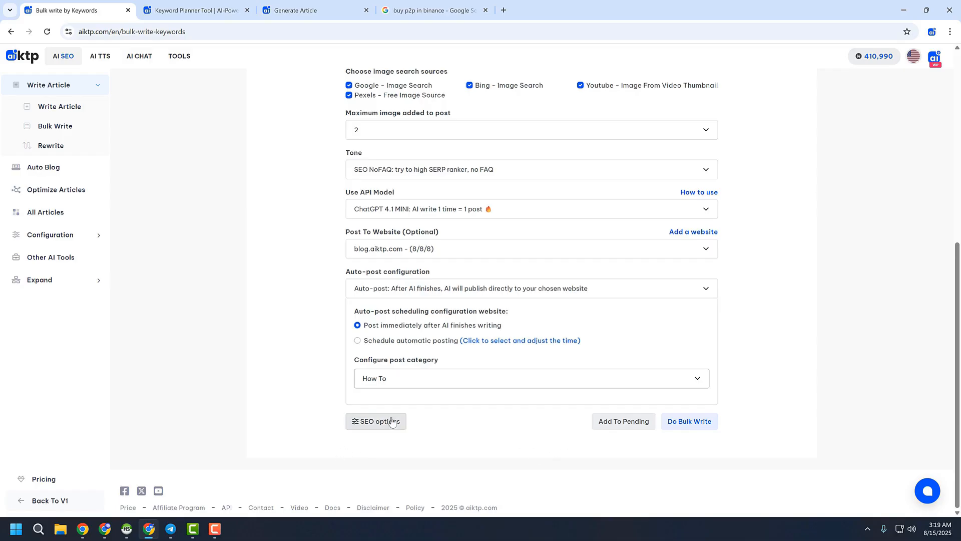
pyautogui.click(367, 423)
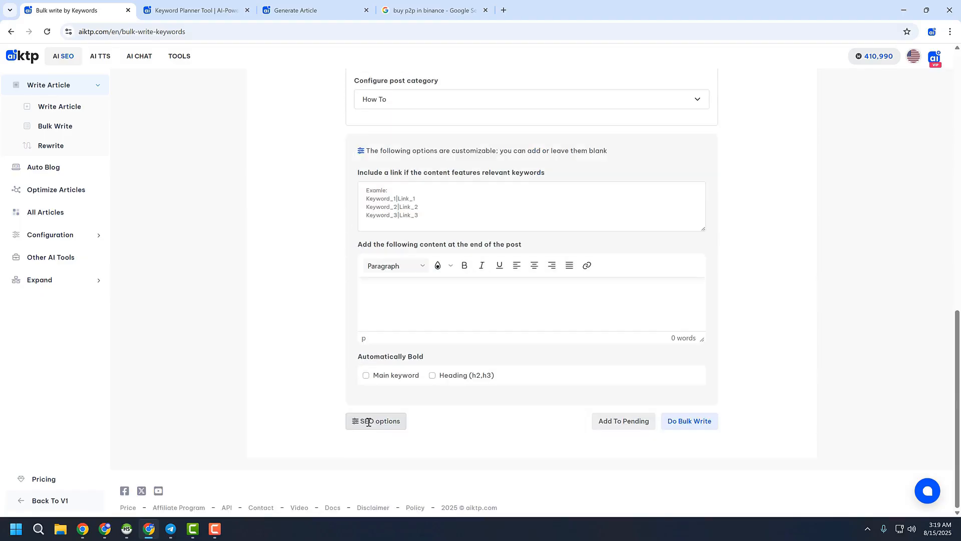
pyautogui.click(369, 428)
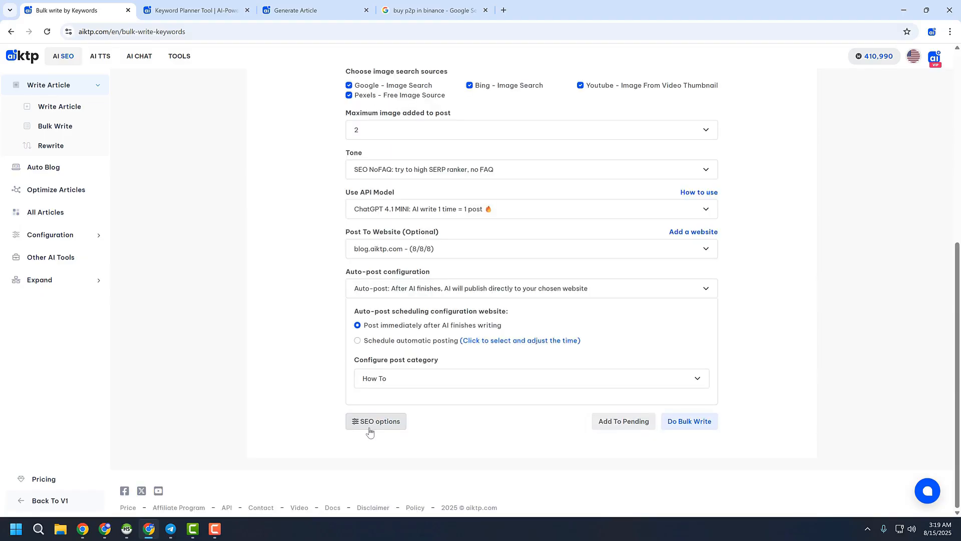
pyautogui.click(397, 423)
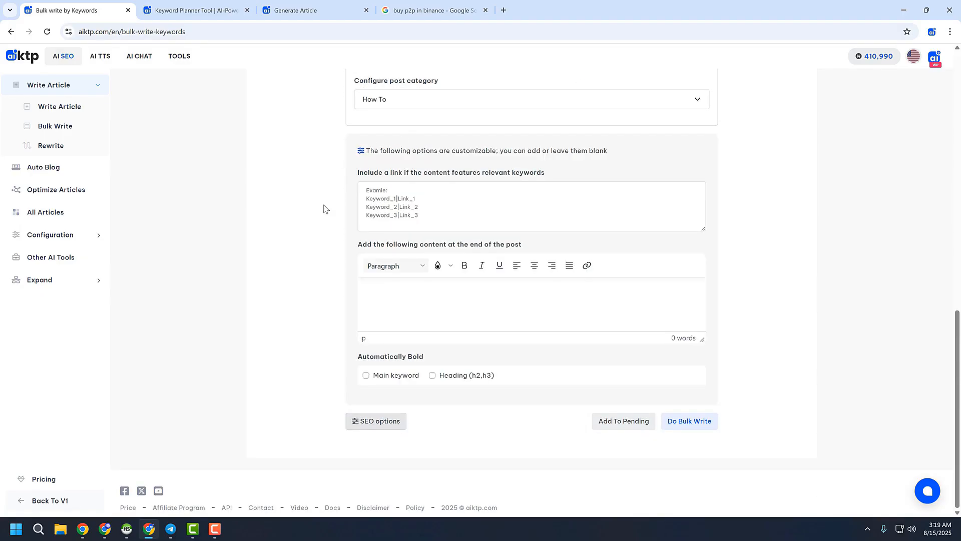
pyautogui.click(371, 421)
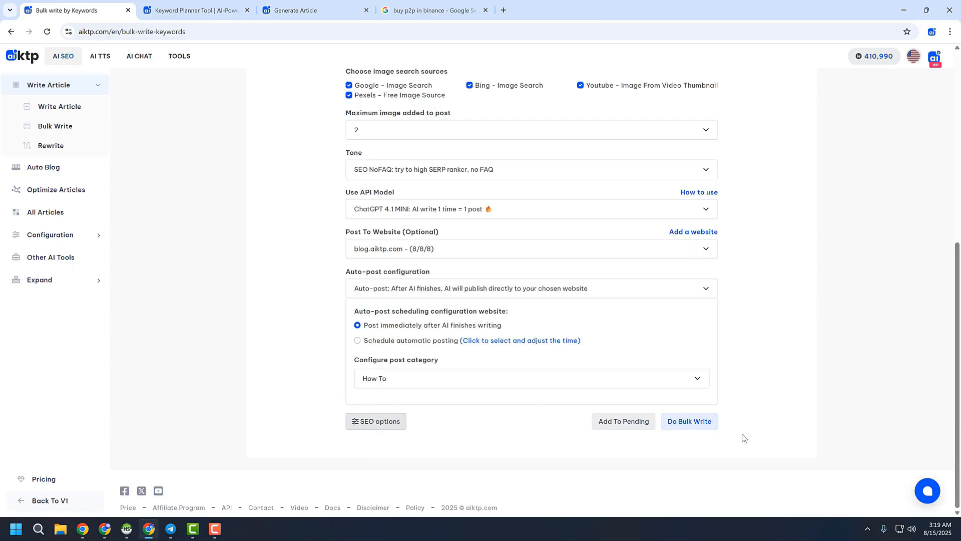
# - Review the keyword list together with the image, tone, model, website and auto-post settings of the bulk write form
pyautogui.scroll(4, 706, 430)
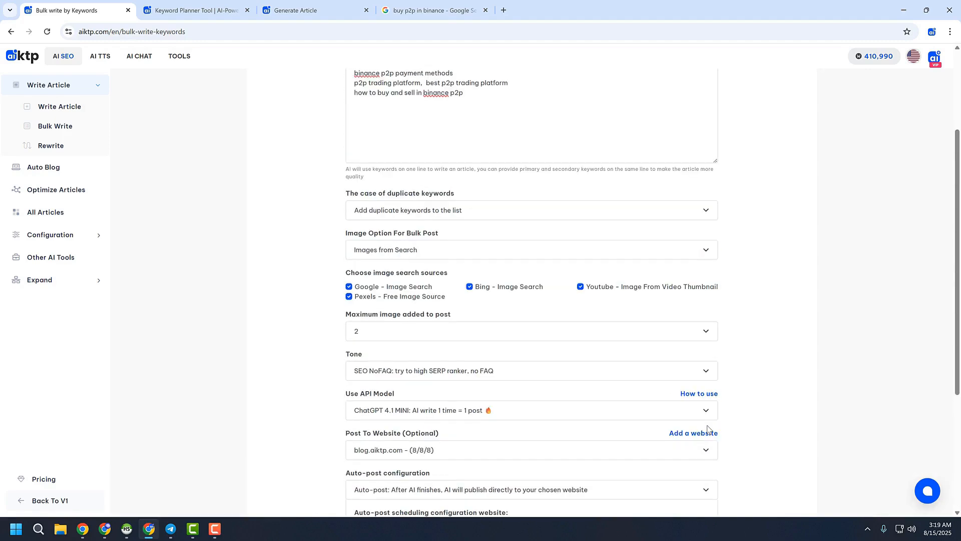
pyautogui.scroll(2, 708, 428)
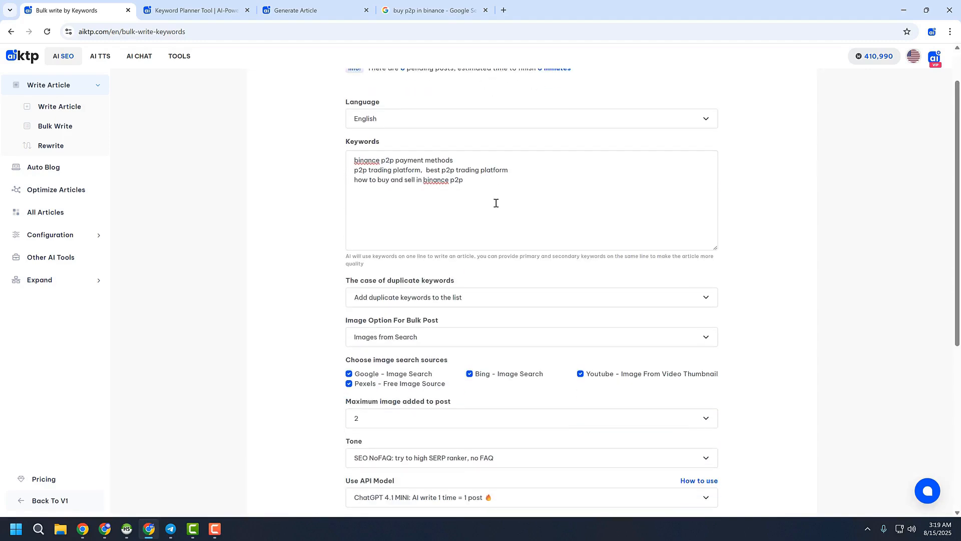
pyautogui.scroll(-5, 541, 262)
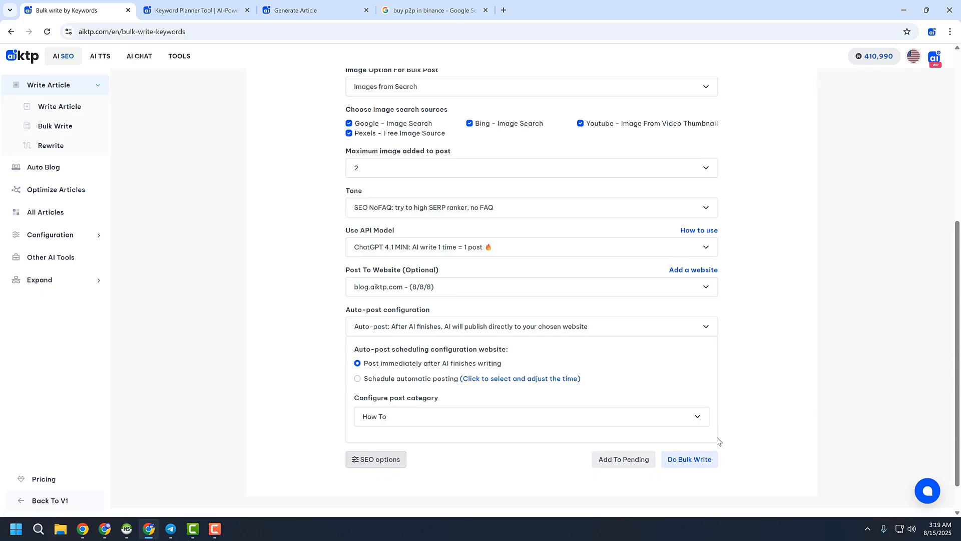
pyautogui.scroll(5, 645, 353)
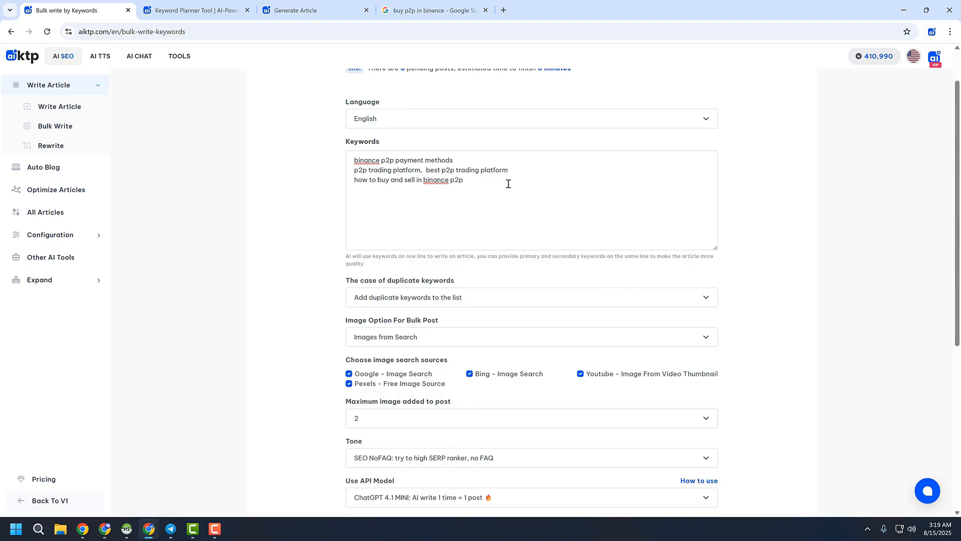
pyautogui.moveTo(508, 183); pyautogui.dragTo(333, 160)
pyautogui.click(420, 202)
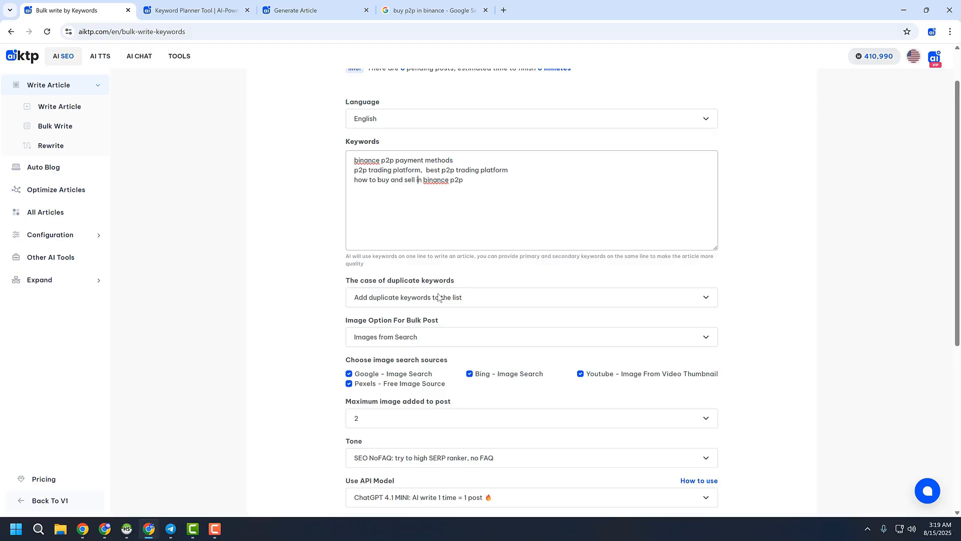
pyautogui.scroll(-3, 475, 247)
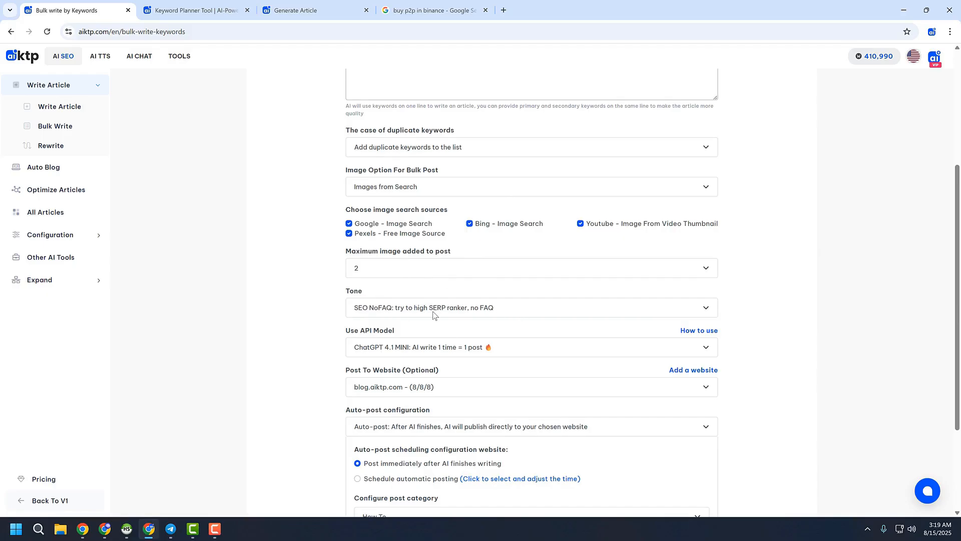
pyautogui.scroll(-2, 433, 315)
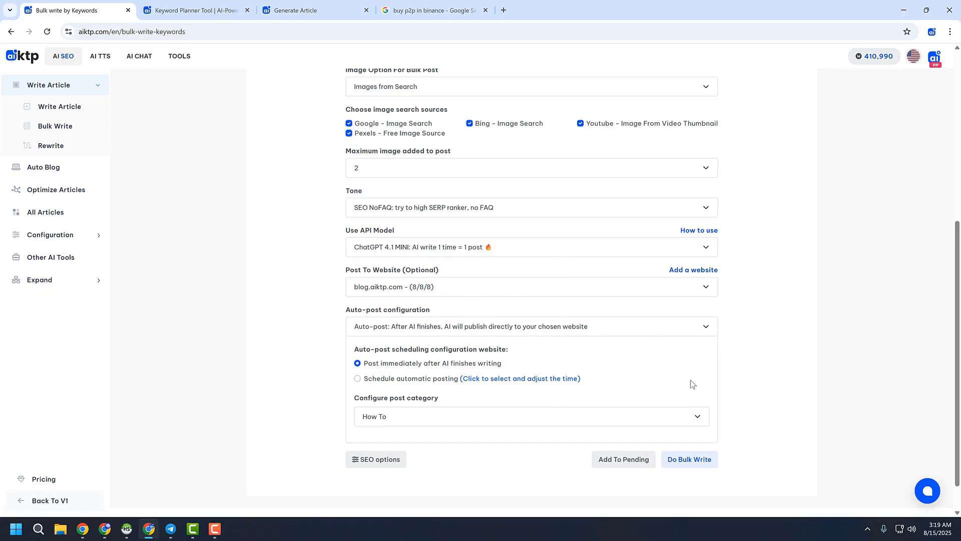
# - Start bulk writing from the keyword list and open the waiting list with all blog.aiktp.com articles displayed
pyautogui.click(690, 459)
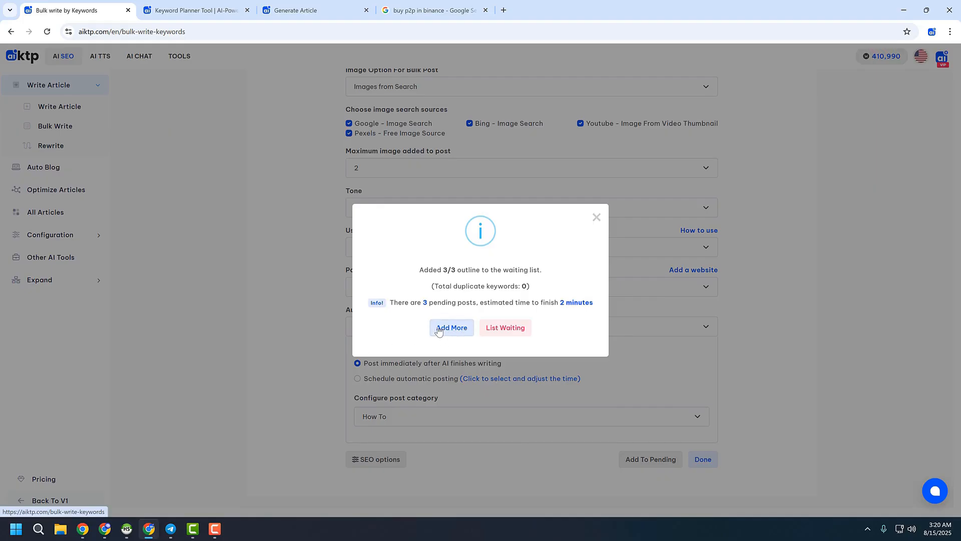
pyautogui.click(496, 333)
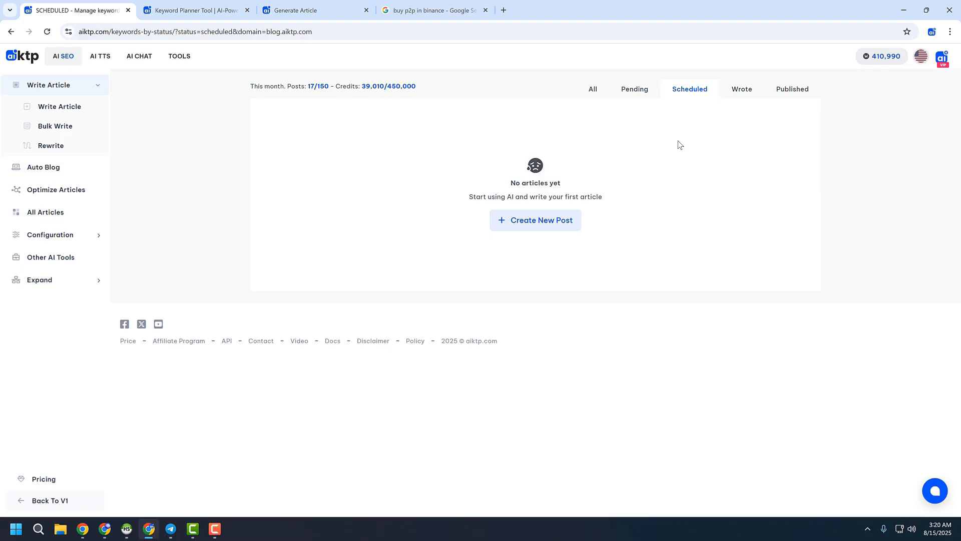
pyautogui.click(594, 89)
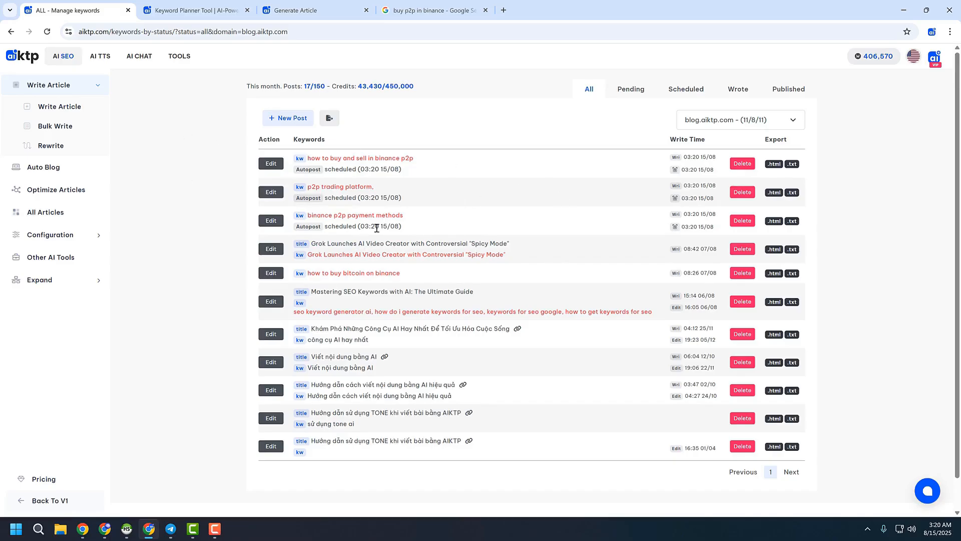
# - Check the scheduled autopost time of the "binance p2p payment methods" article and reload the article list
pyautogui.moveTo(360, 227); pyautogui.dragTo(399, 229)
pyautogui.click(371, 228)
pyautogui.doubleClick(374, 227)
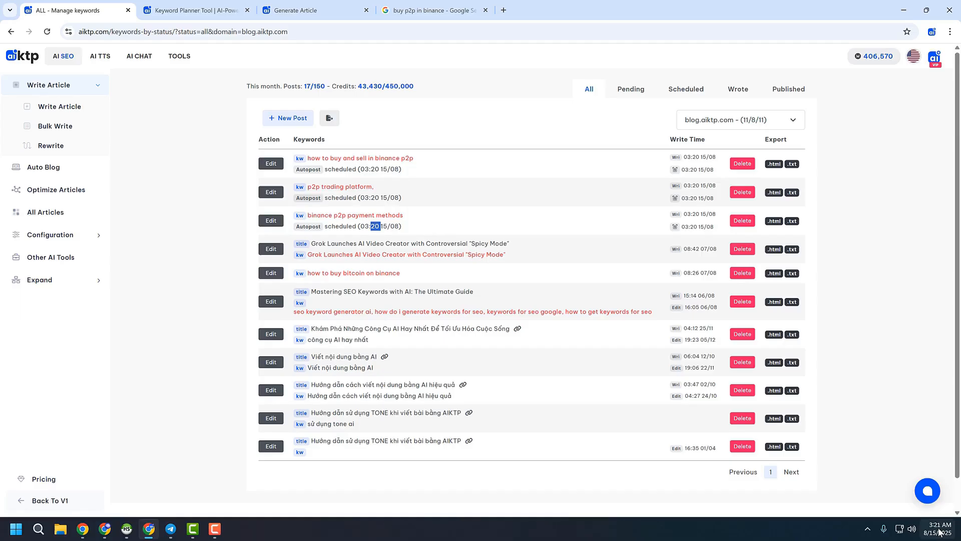
pyautogui.click(49, 32)
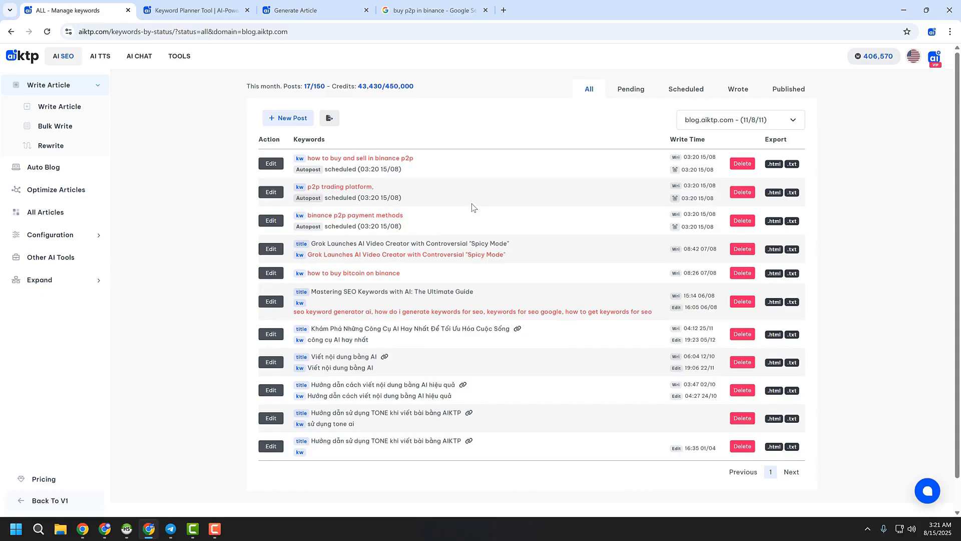
pyautogui.doubleClick(348, 226)
pyautogui.click(348, 226)
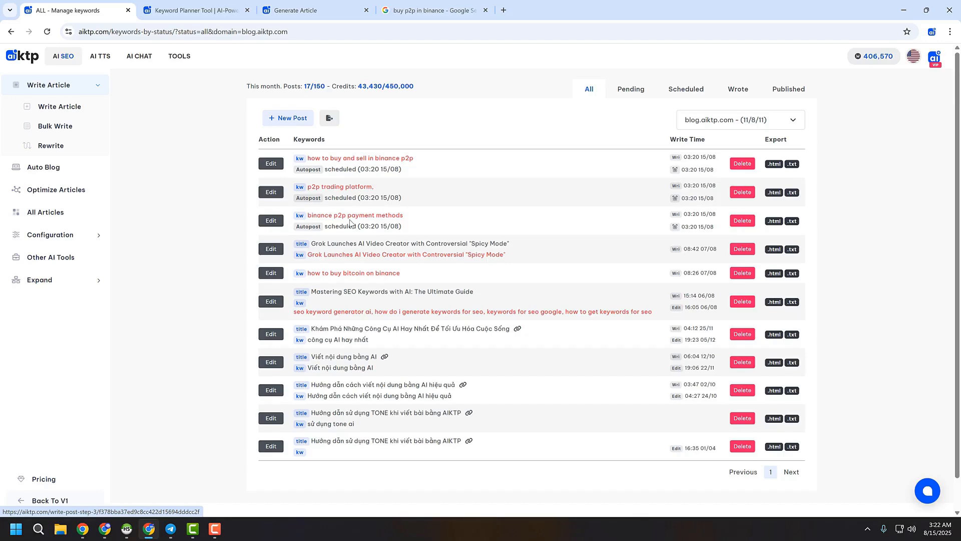
# - Open the website configuration of blog.aiktp.com and examine its field for describing the site to the AI
pyautogui.click(63, 236)
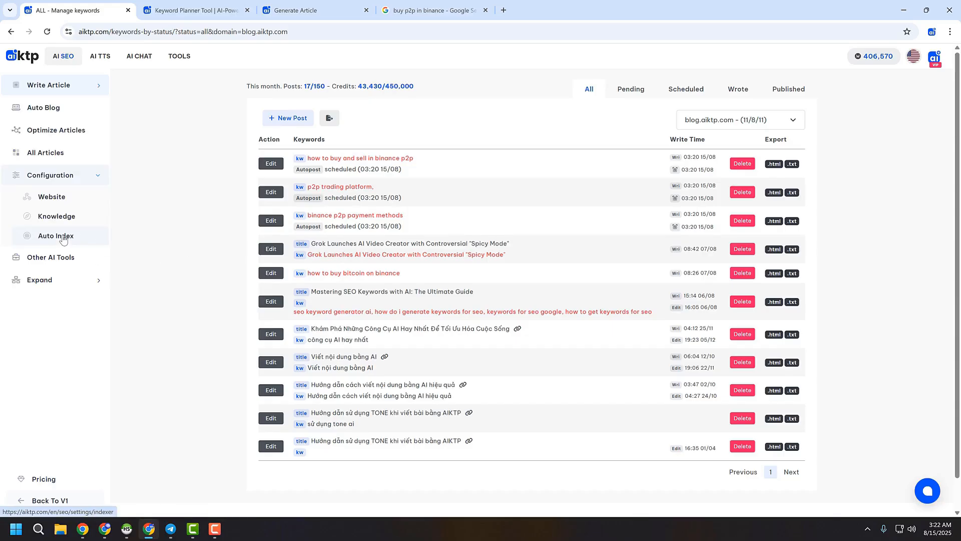
pyautogui.click(55, 201)
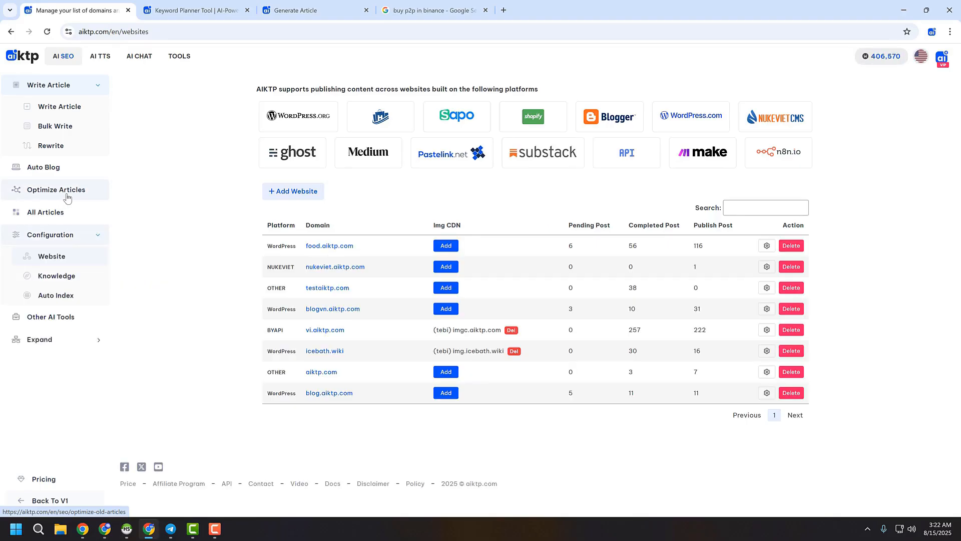
pyautogui.click(767, 394)
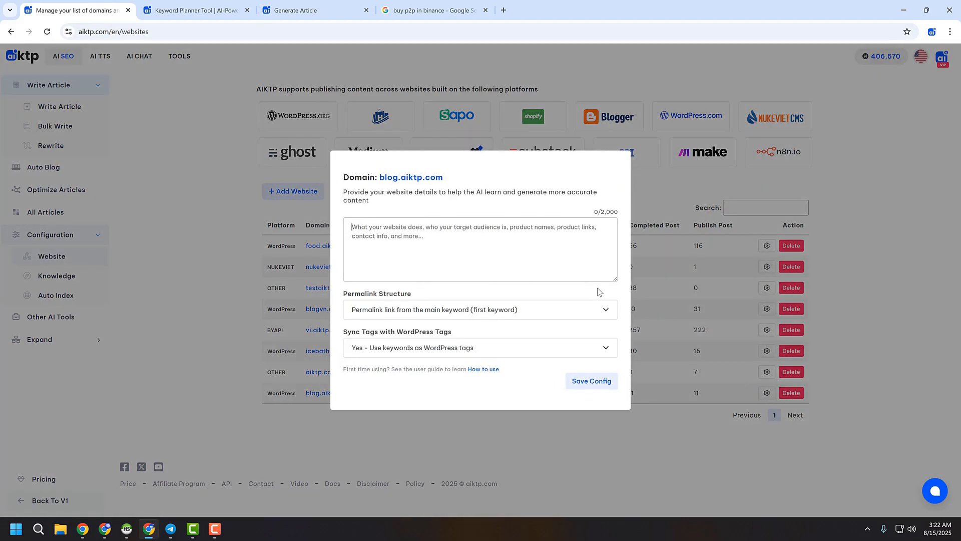
pyautogui.click(427, 249)
pyautogui.moveTo(380, 177); pyautogui.dragTo(449, 185)
pyautogui.click(430, 224)
# - Set blog.aiktp.com permalinks to come from the main (first) keyword, use keywords as WordPress tags, and save the configuration
pyautogui.click(408, 314)
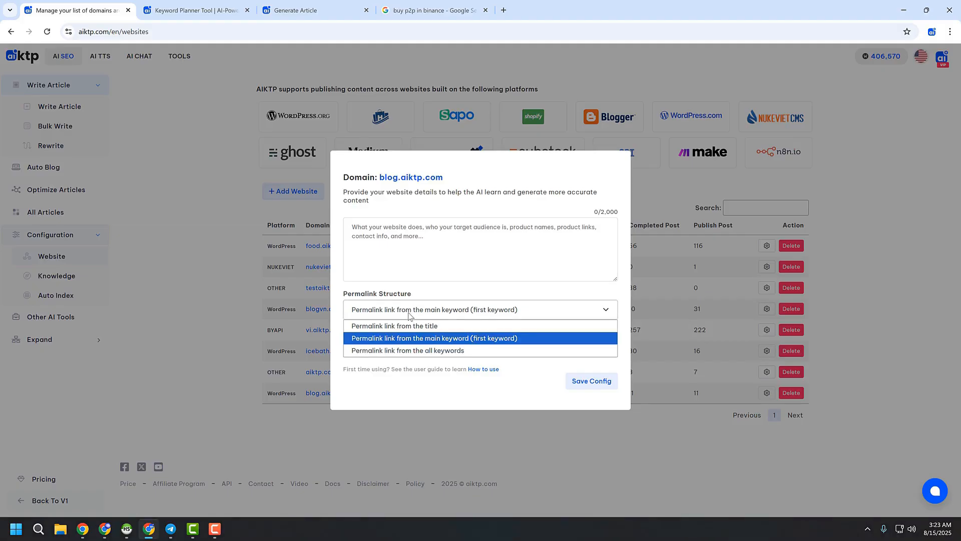
pyautogui.click(405, 339)
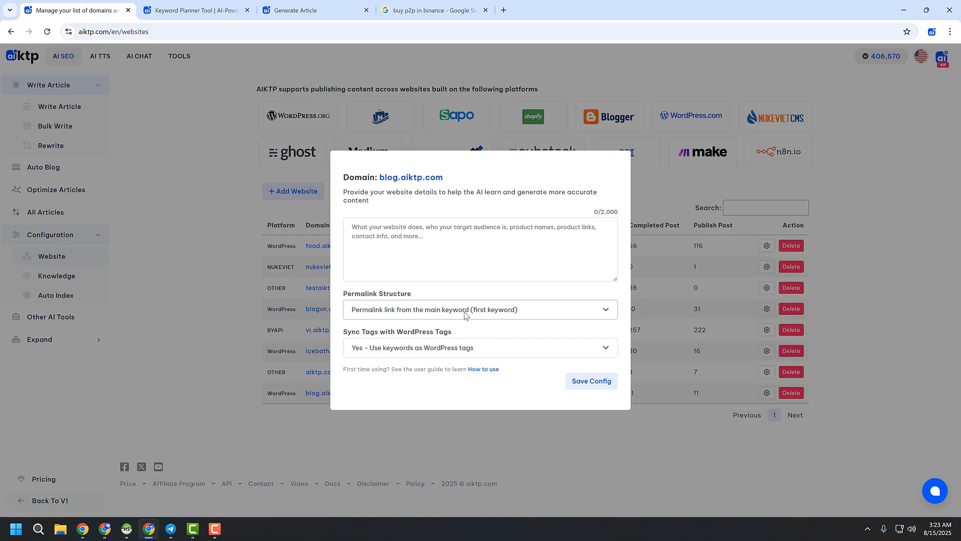
pyautogui.click(364, 350)
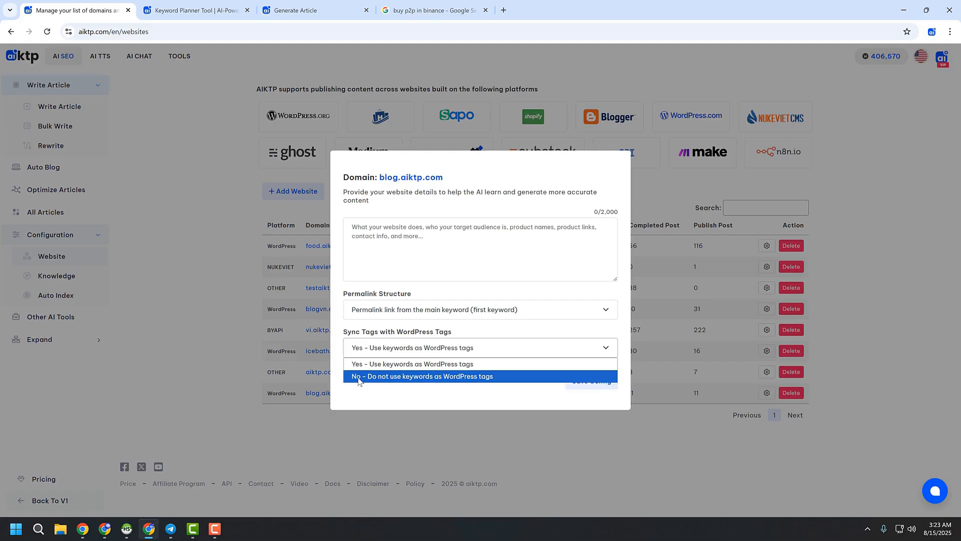
pyautogui.click(358, 370)
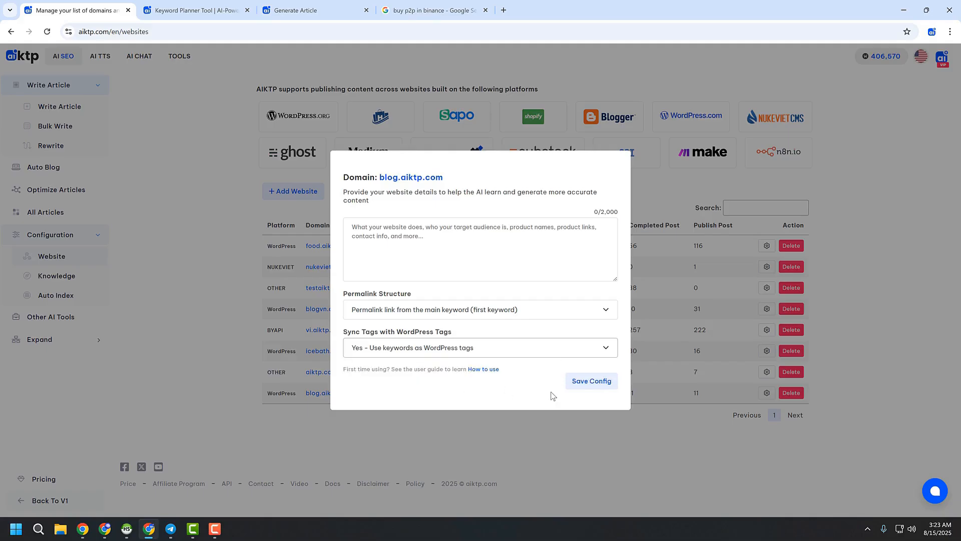
pyautogui.click(570, 385)
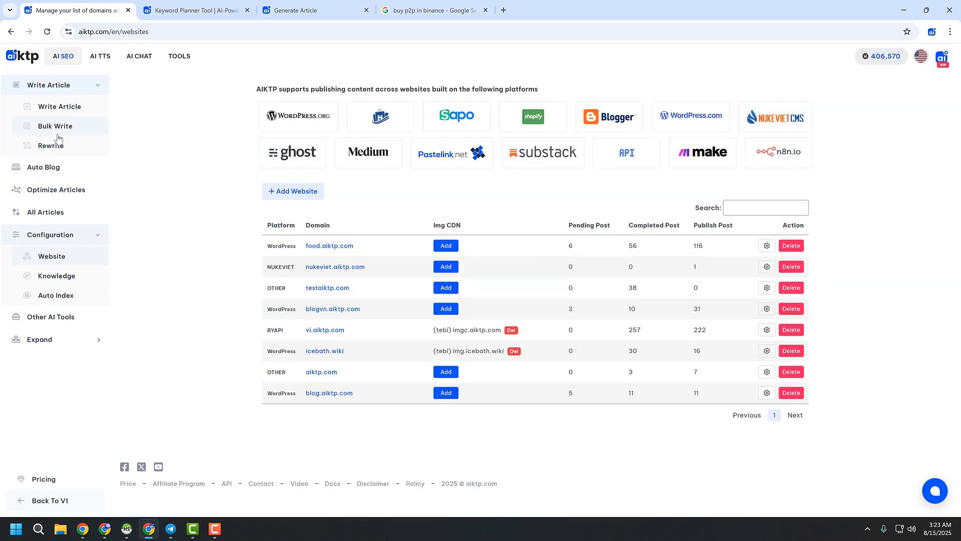
# - Check the autopost status in the full article list and open the published "how to buy and sell in binance p2p" post in a new tab
pyautogui.click(45, 213)
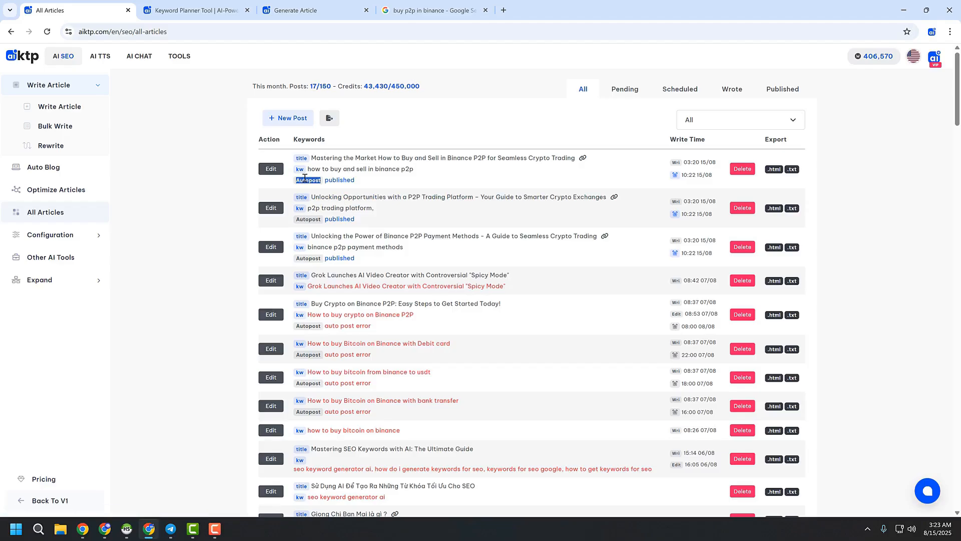
pyautogui.doubleClick(335, 182)
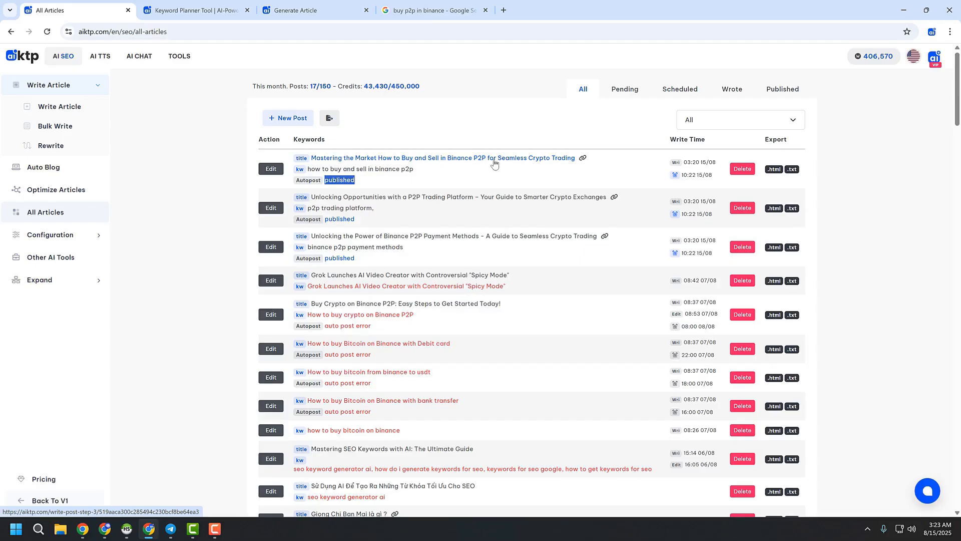
pyautogui.rightClick(583, 161)
pyautogui.click(603, 170)
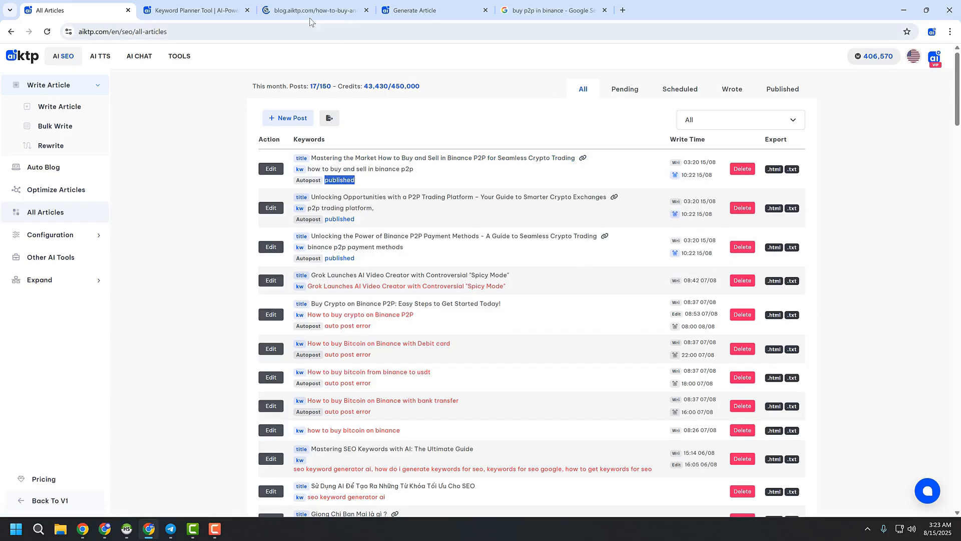
# - View the published "how to buy and sell in binance p2p" post, and review the blog.aiktp.com website configuration in a new tab
pyautogui.click(307, 12)
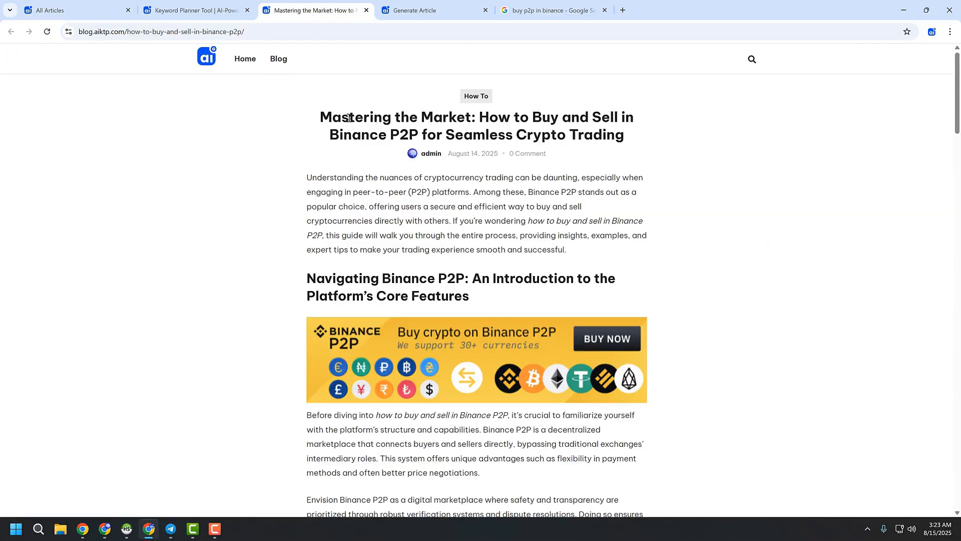
pyautogui.click(71, 6)
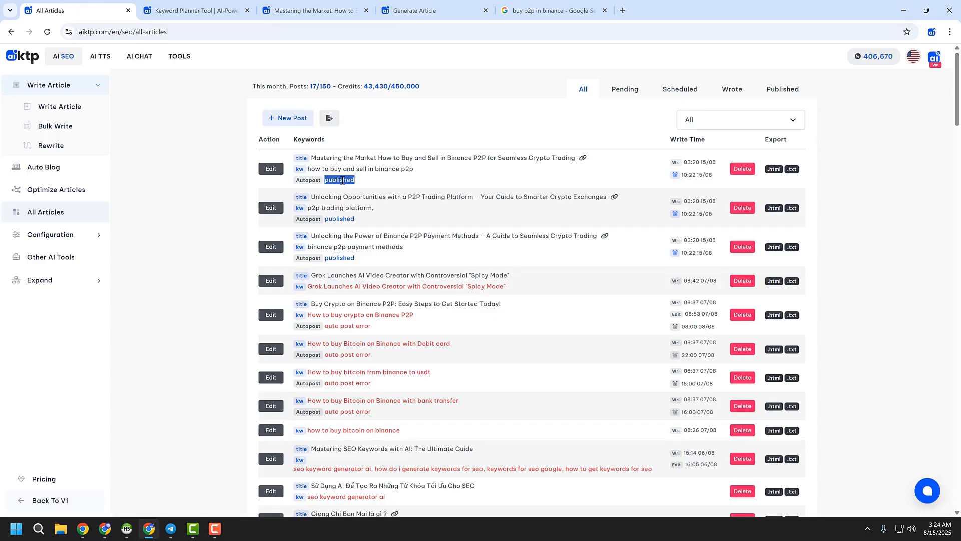
pyautogui.click(58, 242)
pyautogui.rightClick(62, 198)
pyautogui.click(83, 210)
pyautogui.click(428, 9)
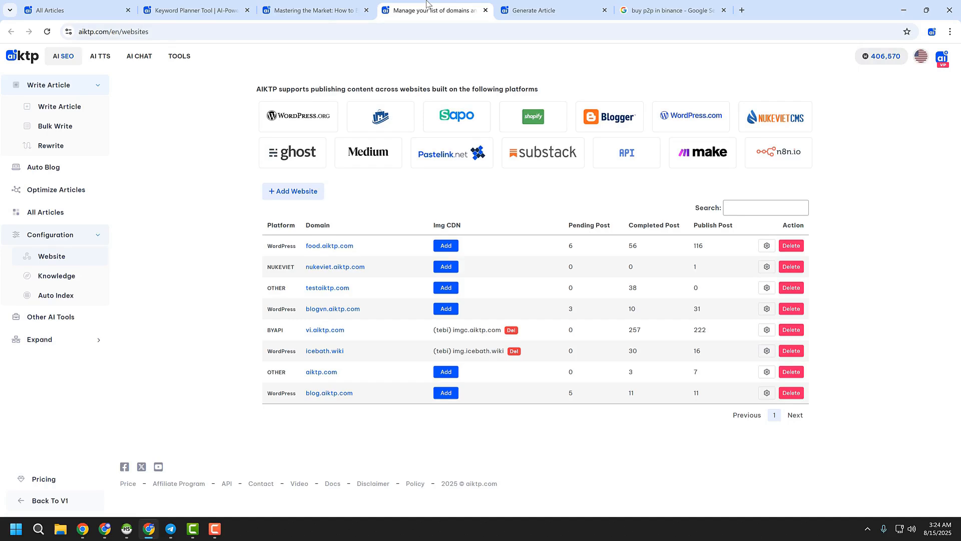
pyautogui.click(766, 392)
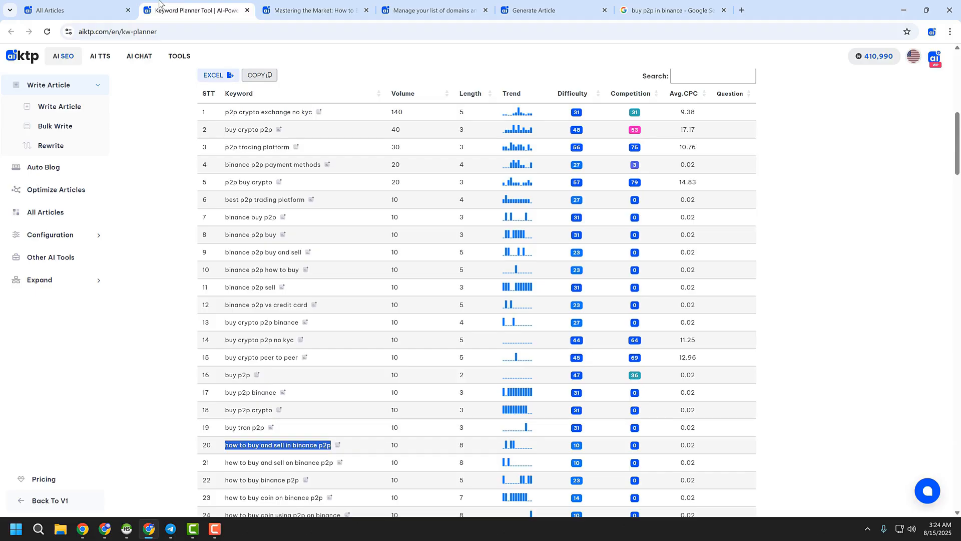
# - Compare the keyword "how to buy and sell in binance p2p" in the article list with the published post's URL slug
pyautogui.click(163, 8)
pyautogui.click(114, 14)
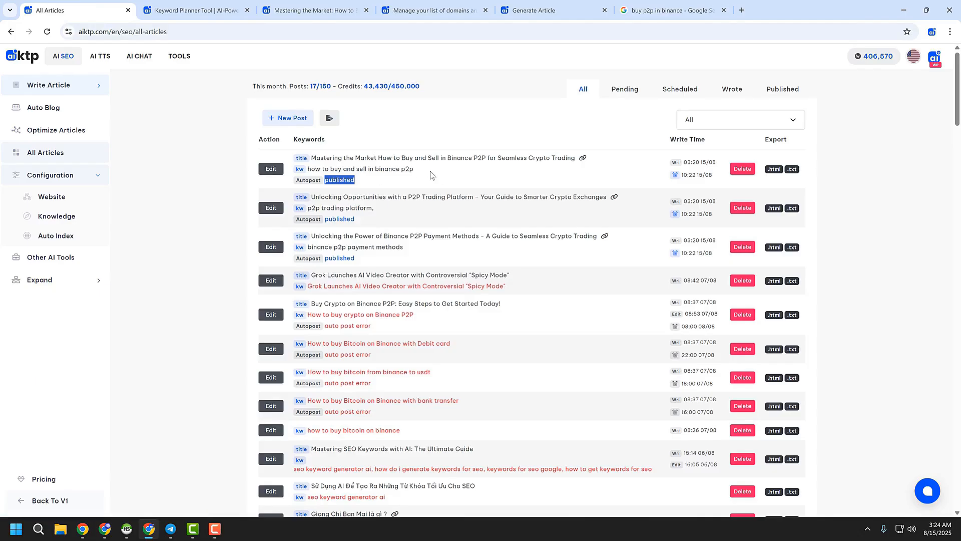
pyautogui.moveTo(418, 171); pyautogui.dragTo(307, 169)
pyautogui.click(316, 11)
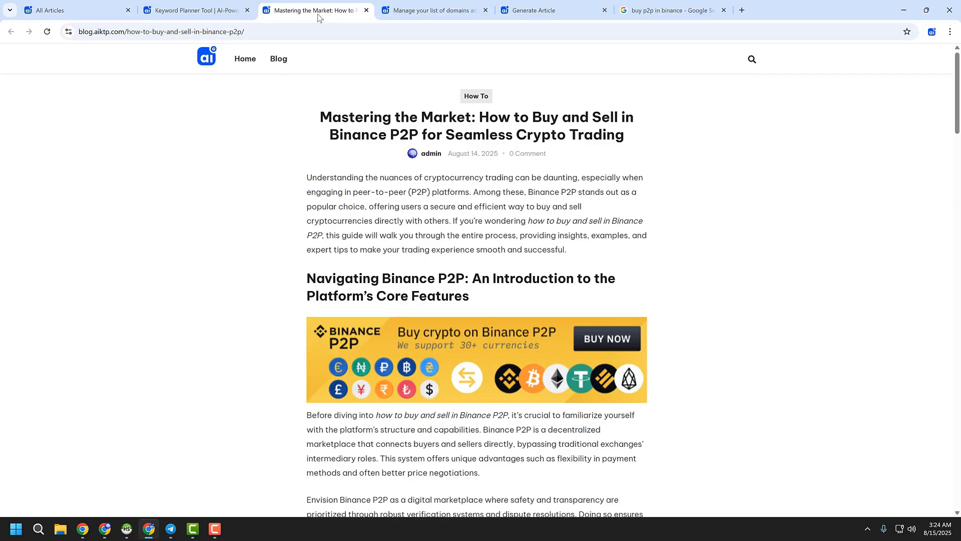
pyautogui.moveTo(129, 32); pyautogui.dragTo(242, 32)
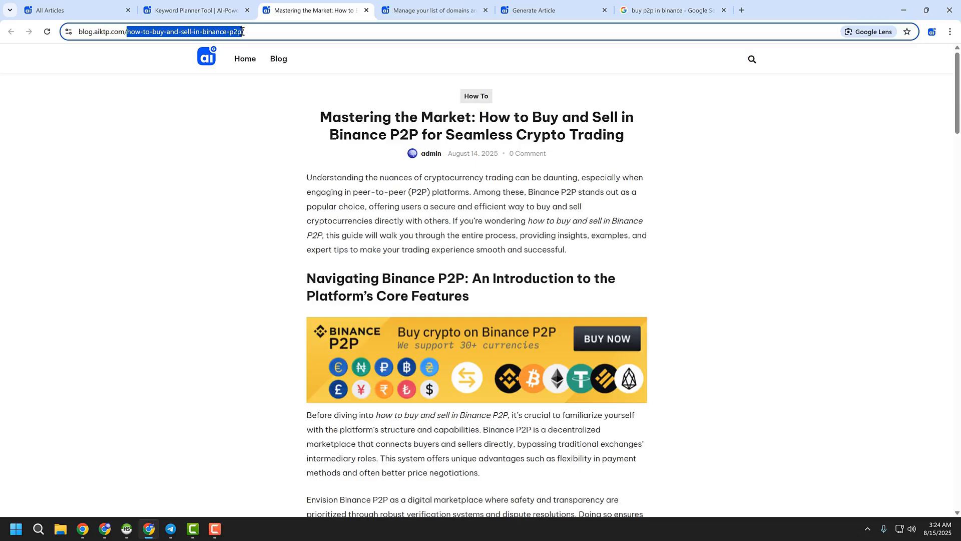
pyautogui.moveTo(243, 32); pyautogui.dragTo(242, 32)
# - Read through the published "how to buy and sell in binance p2p" post down to its keyword tag below the conclusion
pyautogui.scroll(-5, 431, 190)
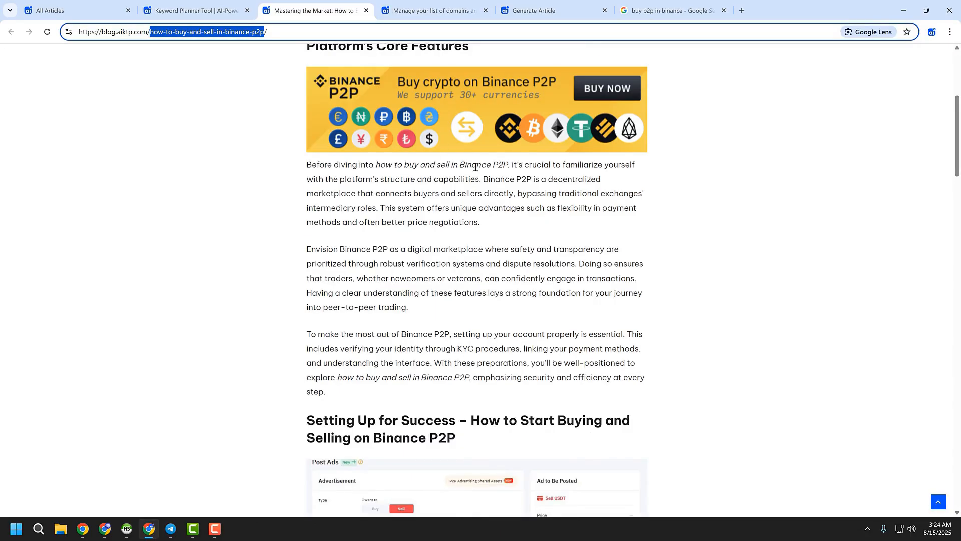
pyautogui.scroll(-4, 509, 190)
pyautogui.scroll(-12, 510, 190)
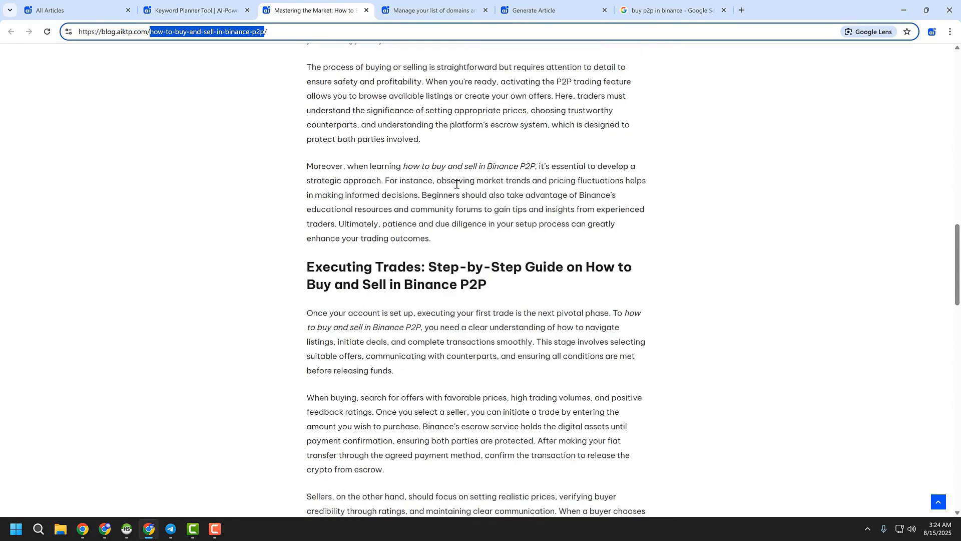
pyautogui.scroll(-14, 457, 185)
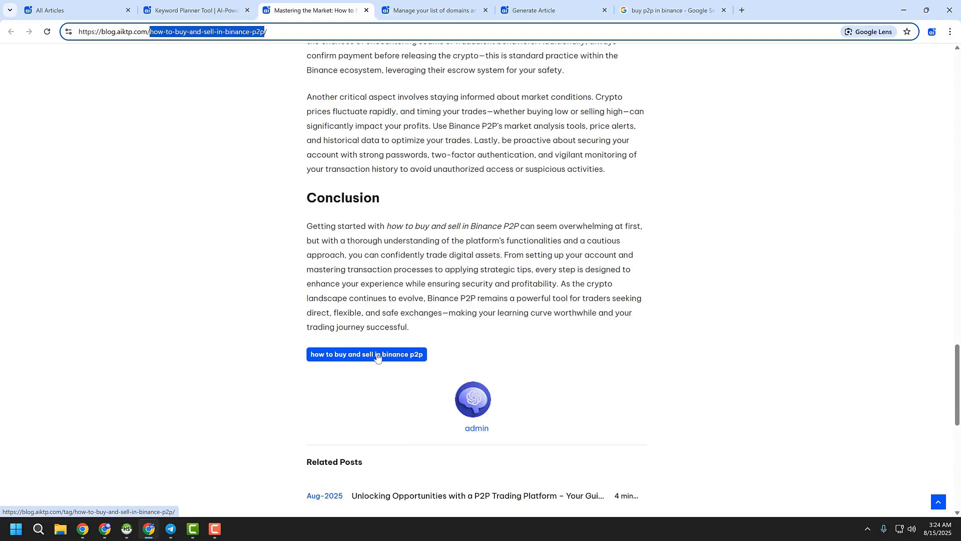
# - From the article list, open the published "p2p trading platform" and "binance p2p payment methods" posts in new tabs
pyautogui.click(179, 9)
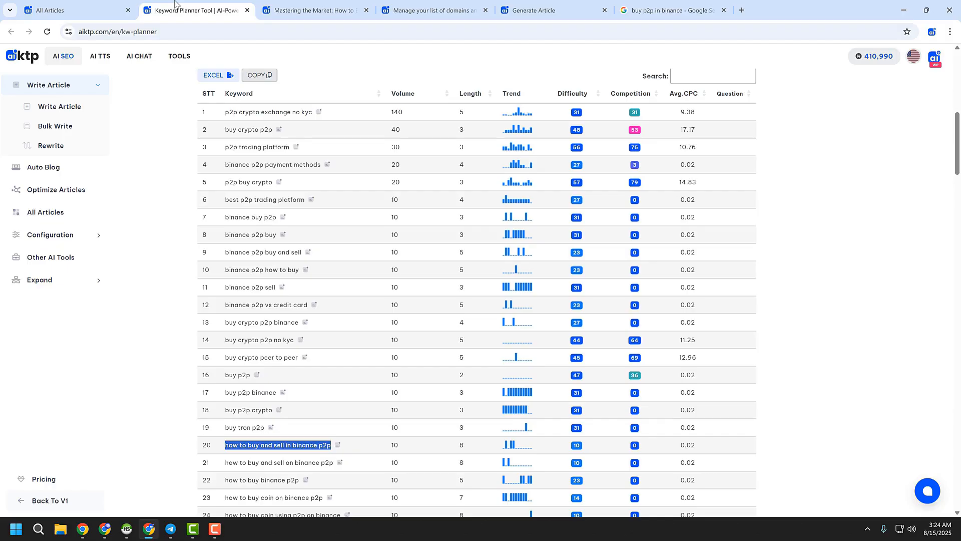
pyautogui.click(78, 4)
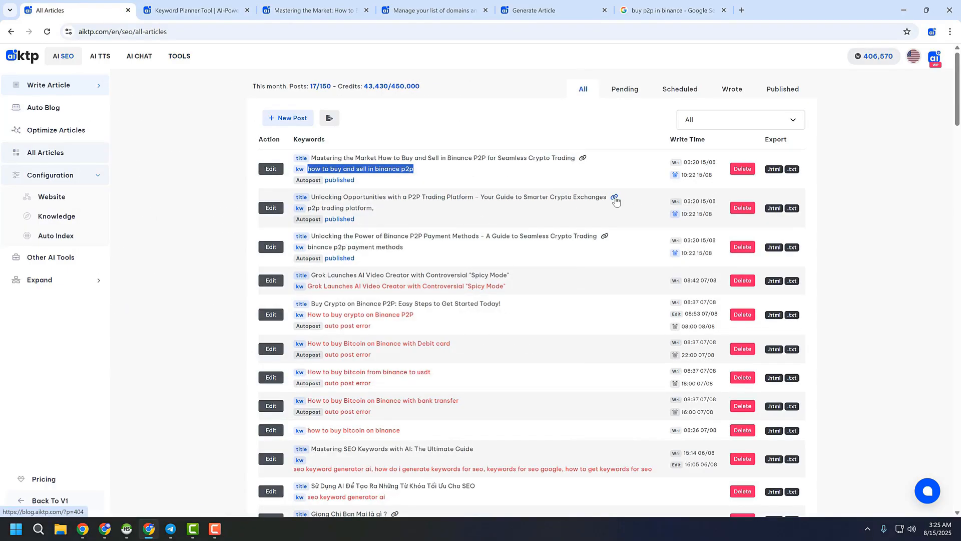
pyautogui.rightClick(615, 201)
pyautogui.click(636, 209)
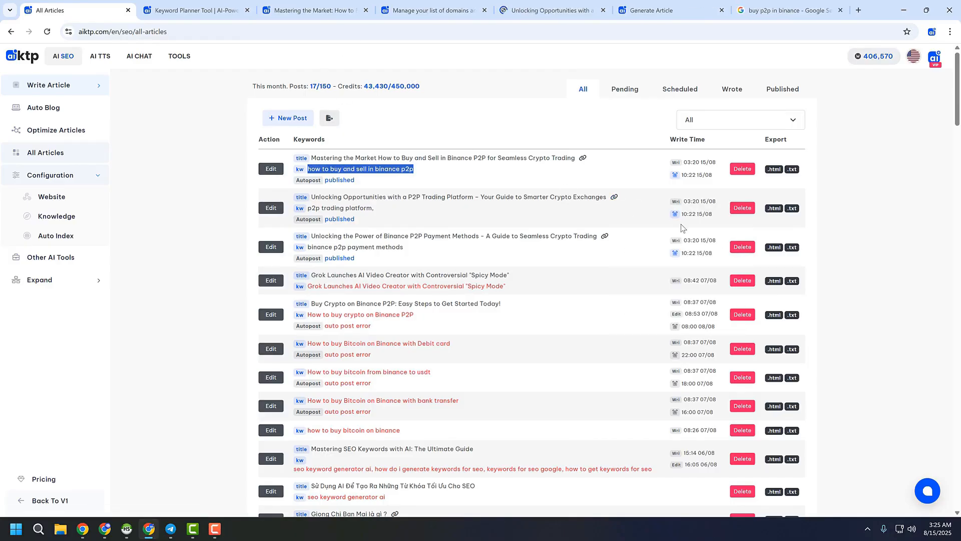
pyautogui.rightClick(605, 236)
pyautogui.click(633, 247)
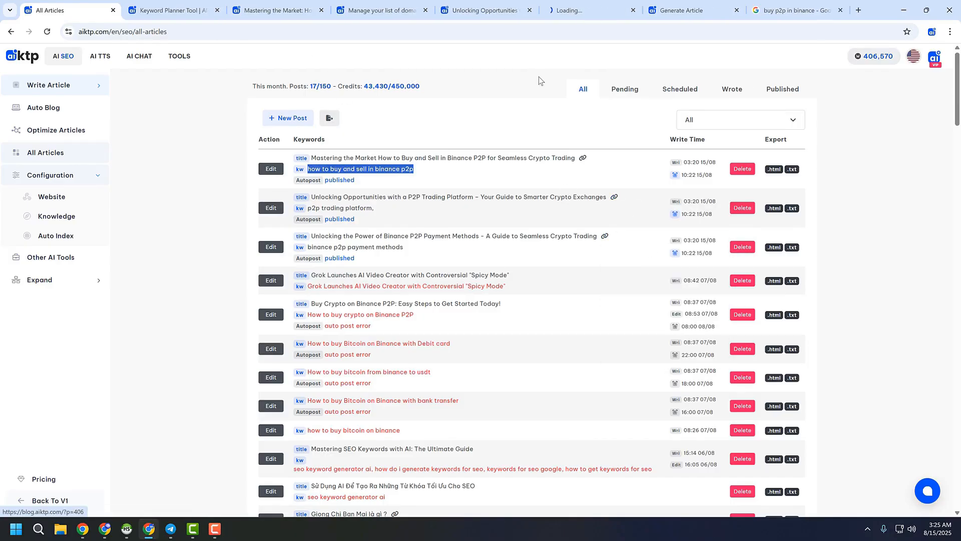
# - Check the "p2p trading platform" and "binance p2p payment methods" posts from start to end, including their URLs and keyword tags
pyautogui.click(483, 10)
pyautogui.scroll(-9, 574, 200)
pyautogui.scroll(-20, 575, 201)
pyautogui.scroll(-20, 574, 201)
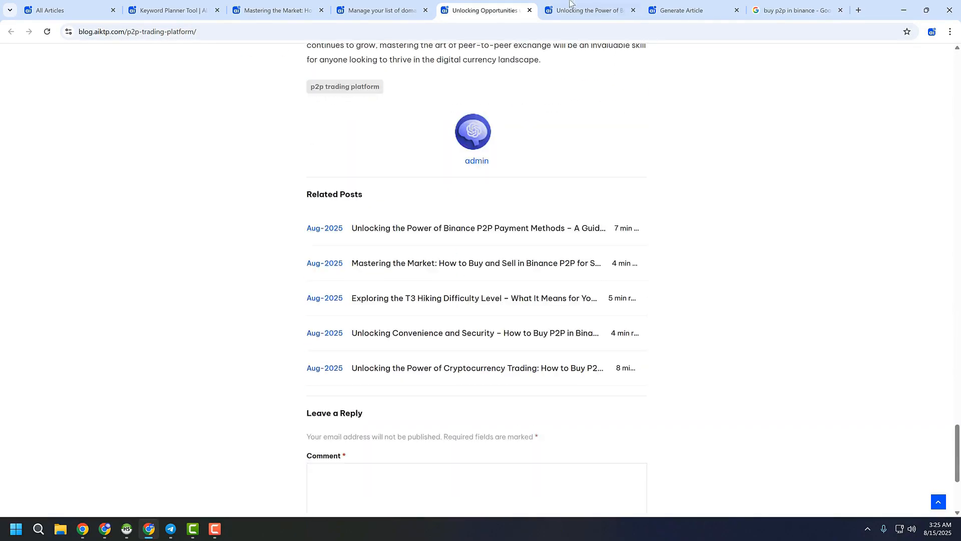
pyautogui.click(569, 3)
pyautogui.scroll(-18, 638, 260)
pyautogui.scroll(-20, 640, 264)
pyautogui.scroll(-10, 640, 264)
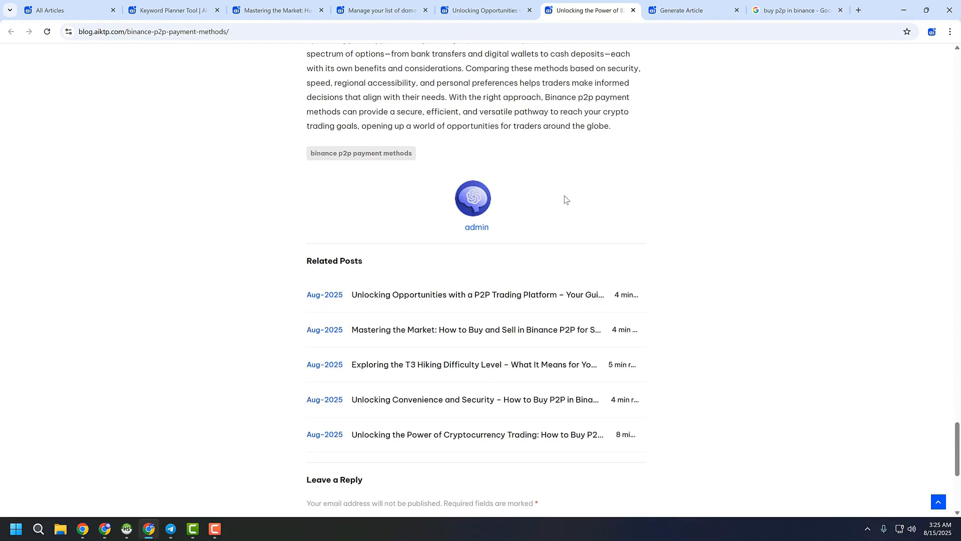
# - Open the knowledge base configuration of blog.aiktp.com, examine its website details field, and close it without saving
pyautogui.click(75, 7)
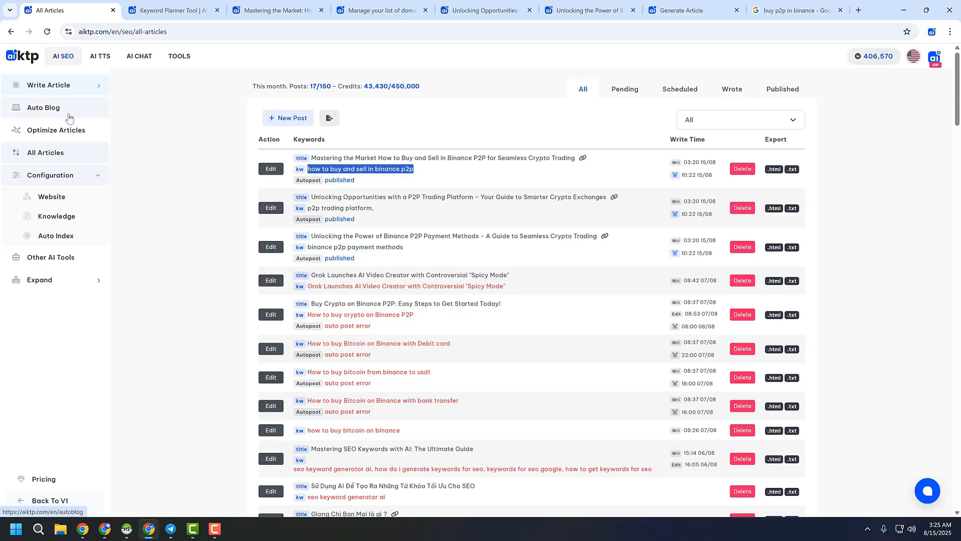
pyautogui.click(60, 88)
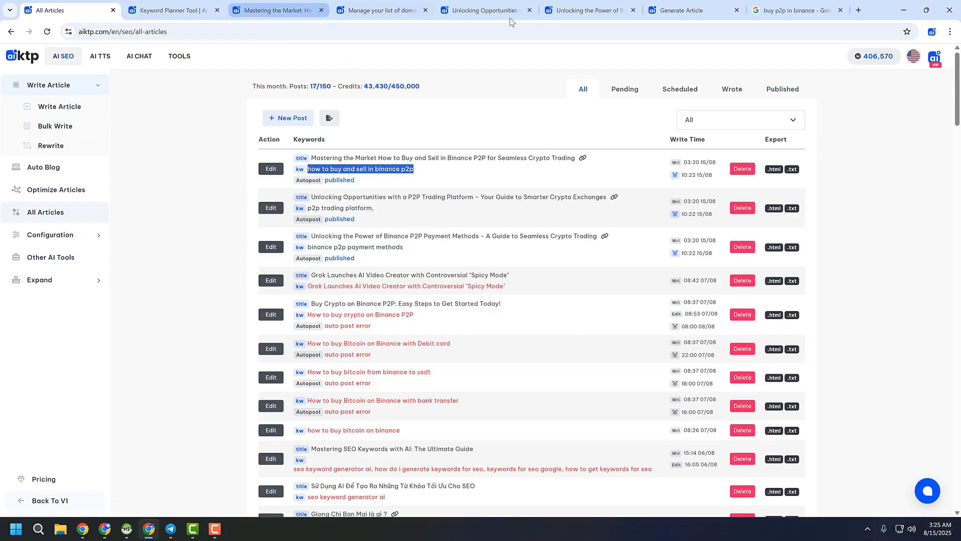
pyautogui.click(60, 233)
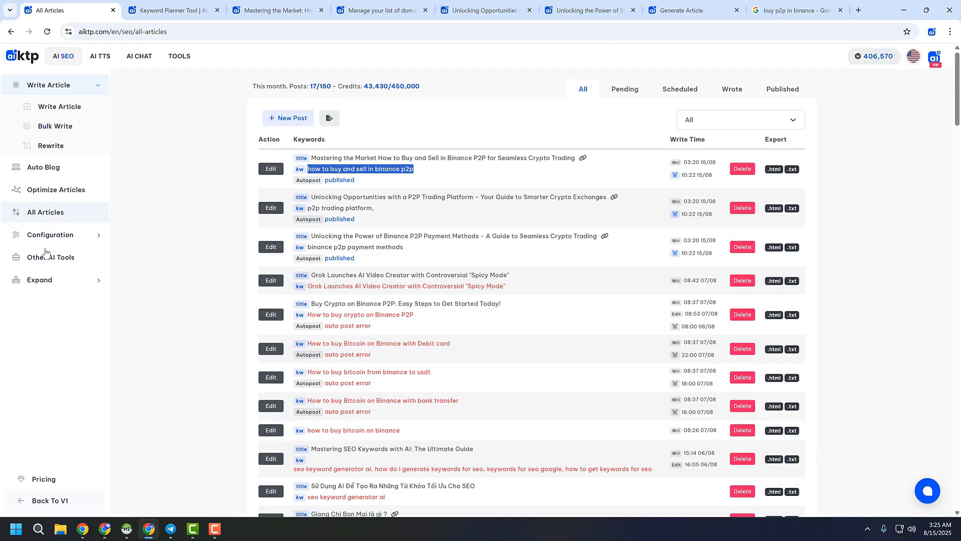
pyautogui.click(55, 220)
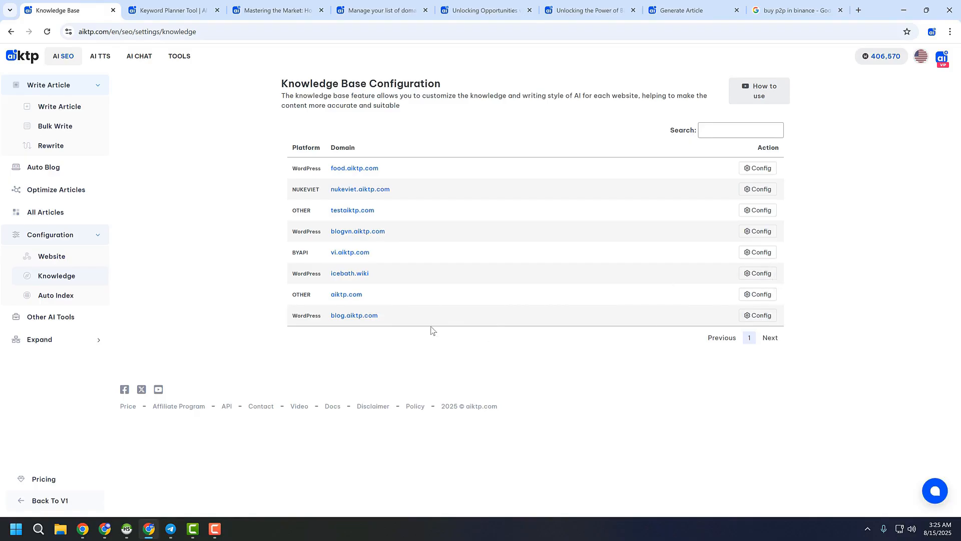
pyautogui.click(749, 316)
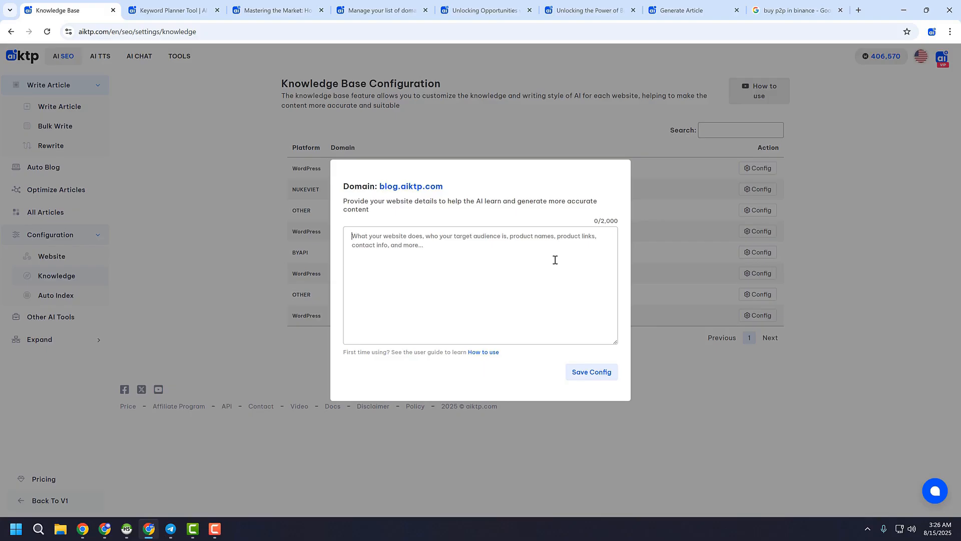
pyautogui.click(160, 210)
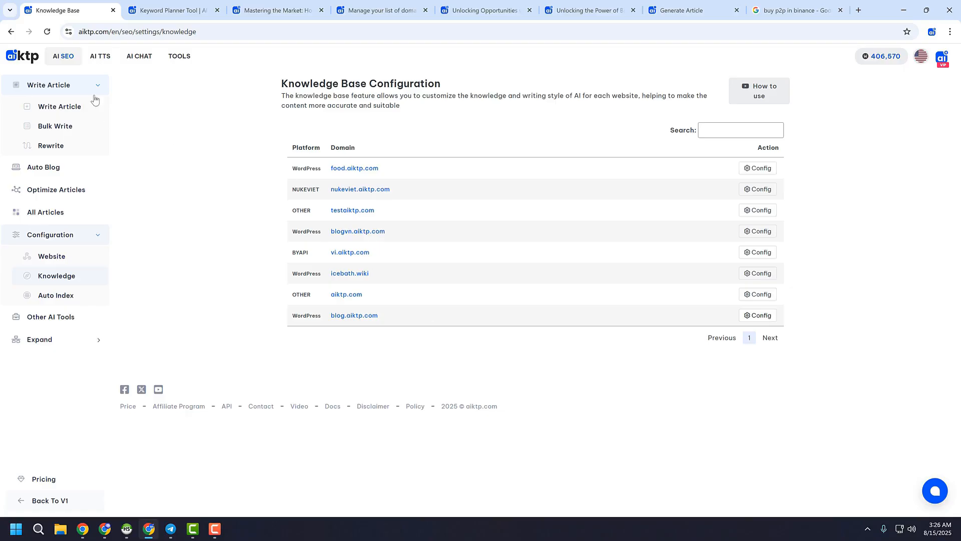
# - Open the Bulk Write page and review the available writing modes
pyautogui.click(60, 127)
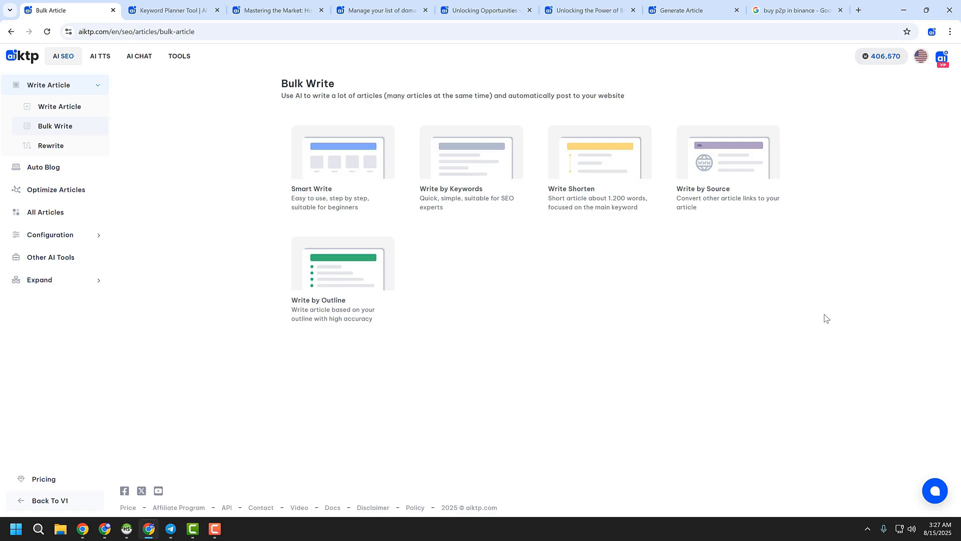
pyautogui.click(214, 529)
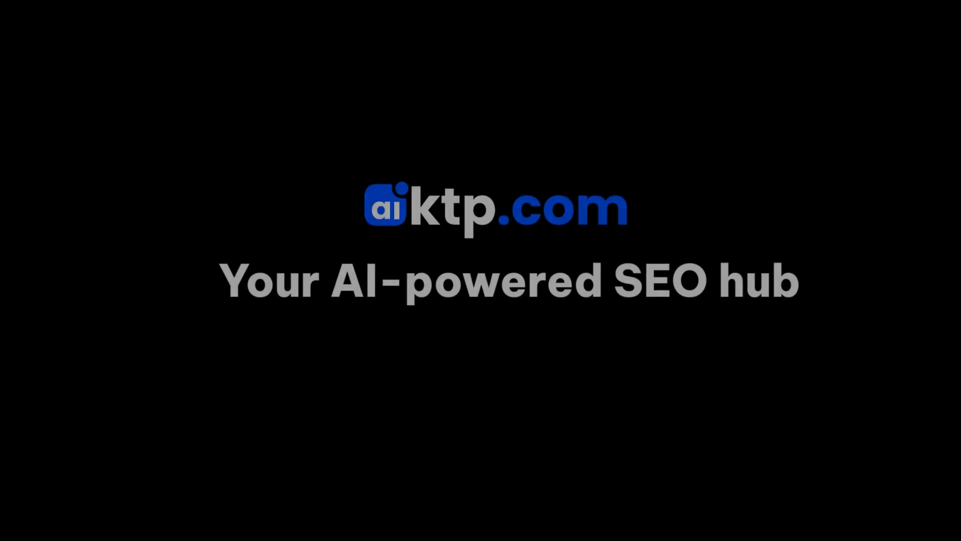